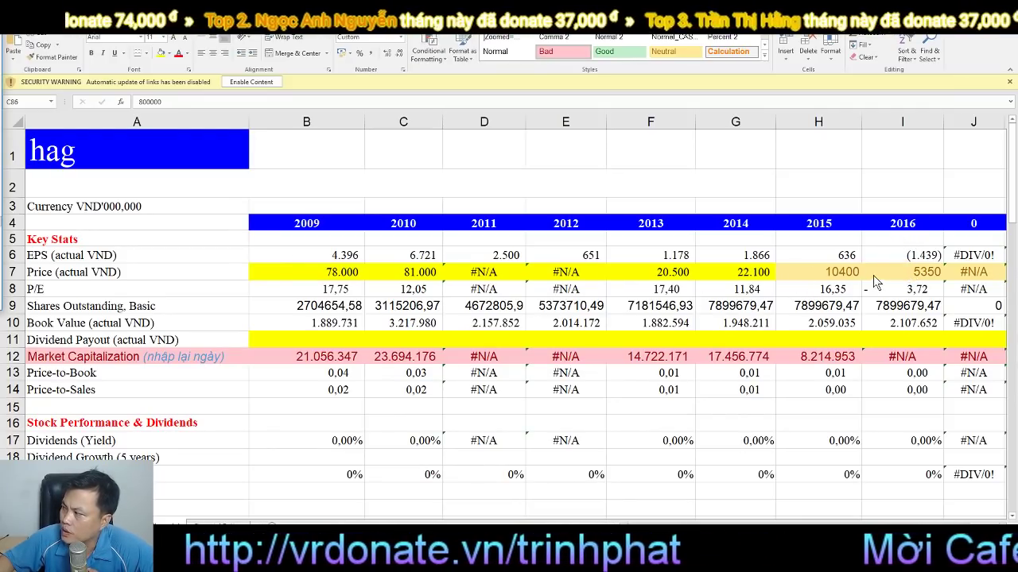
# Review the 2015 and 2016 EPS of hag, and the efficiency, financial strength, working capital and Du Pont ratios below.
pyautogui.click(809, 255)
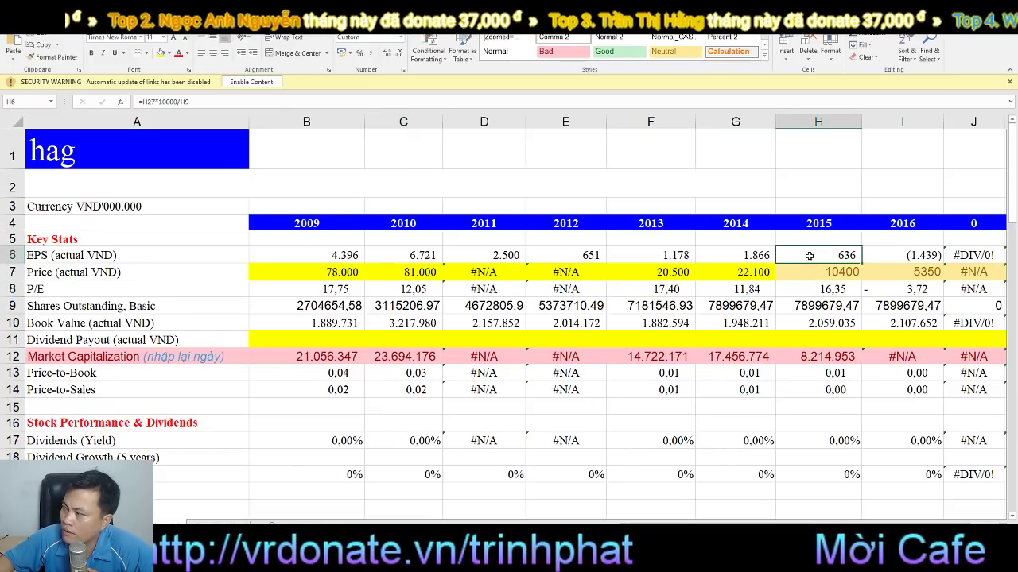
pyautogui.click(917, 255)
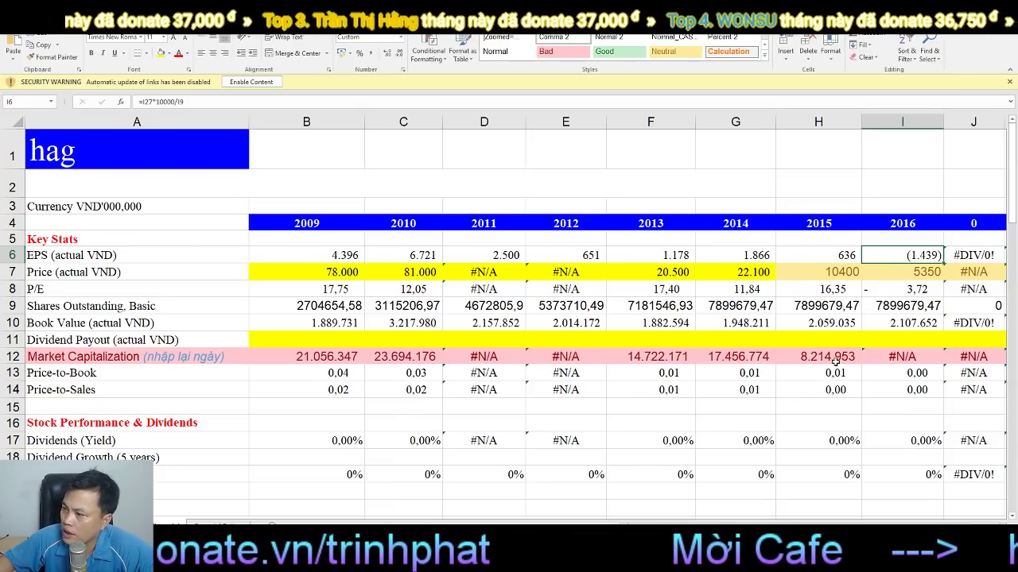
pyautogui.scroll(-2, 830, 363)
pyautogui.scroll(-10, 830, 363)
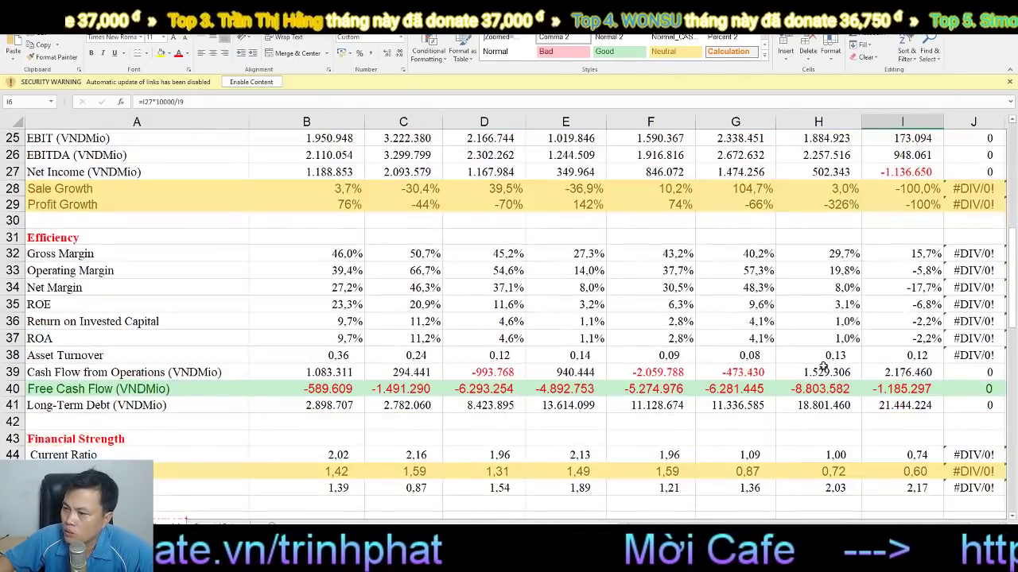
pyautogui.scroll(4, 819, 364)
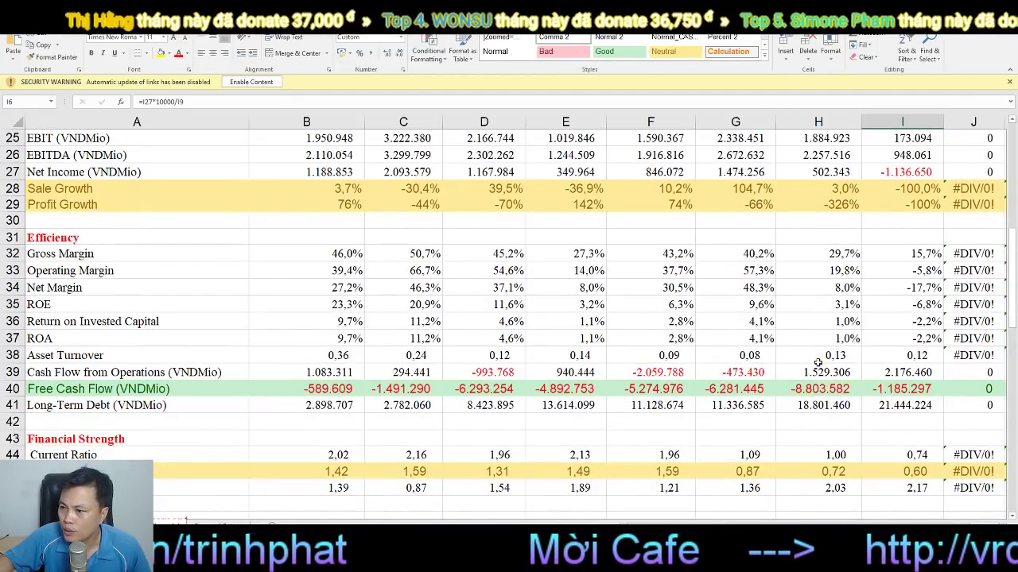
pyautogui.scroll(-4, 818, 364)
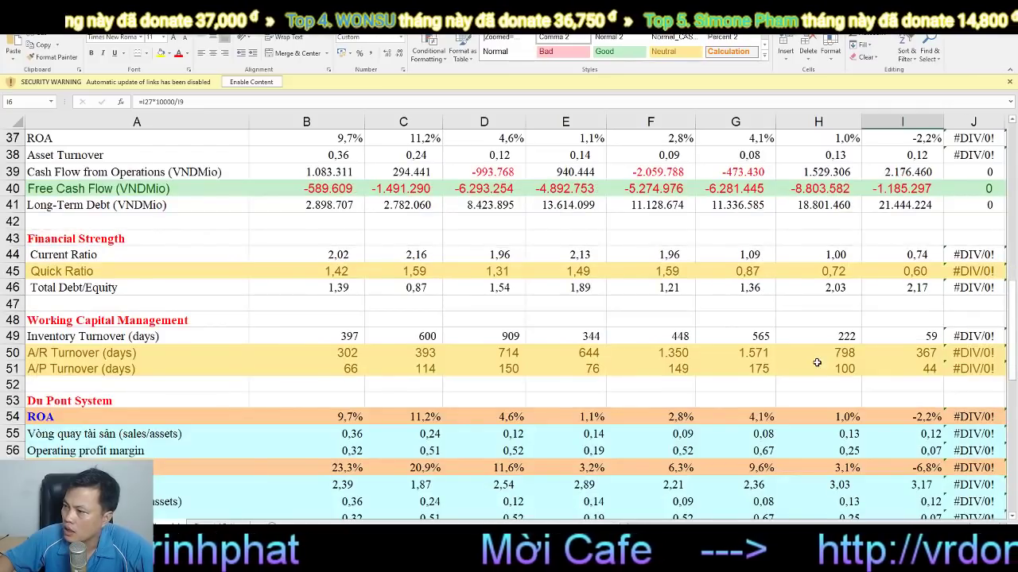
pyautogui.scroll(-4, 815, 364)
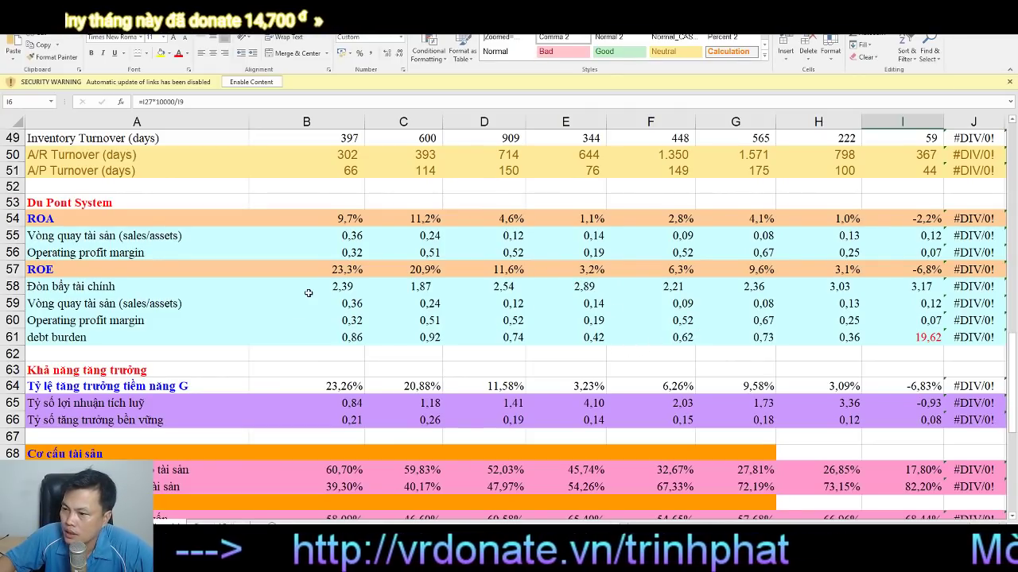
# Open the income statement sheet and compare total revenue and the parent company's after-tax profit for 2015 and 2016.
pyautogui.hotkey('ctrl', 'pageup')
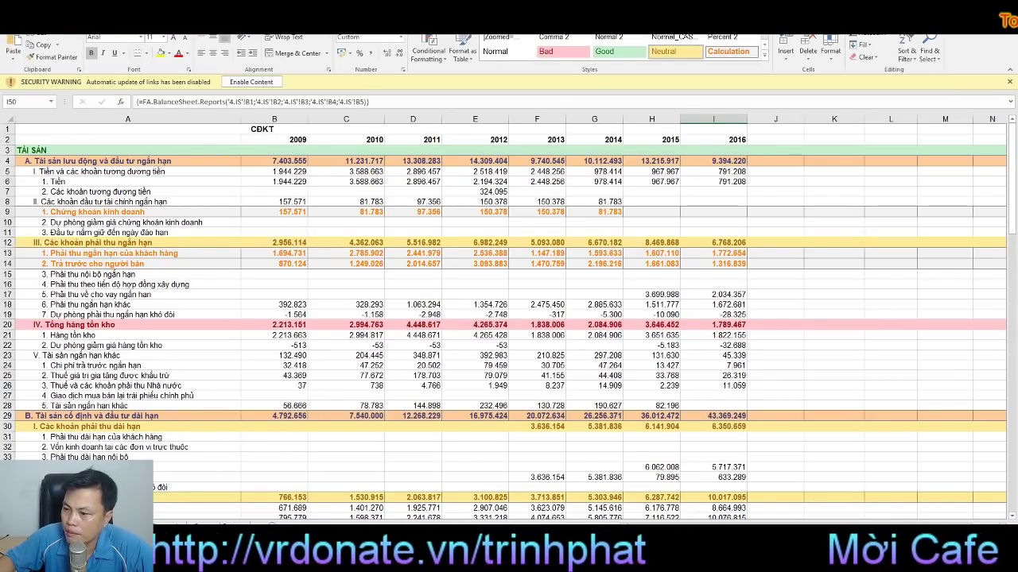
pyautogui.hotkey('ctrl', 'pageup')
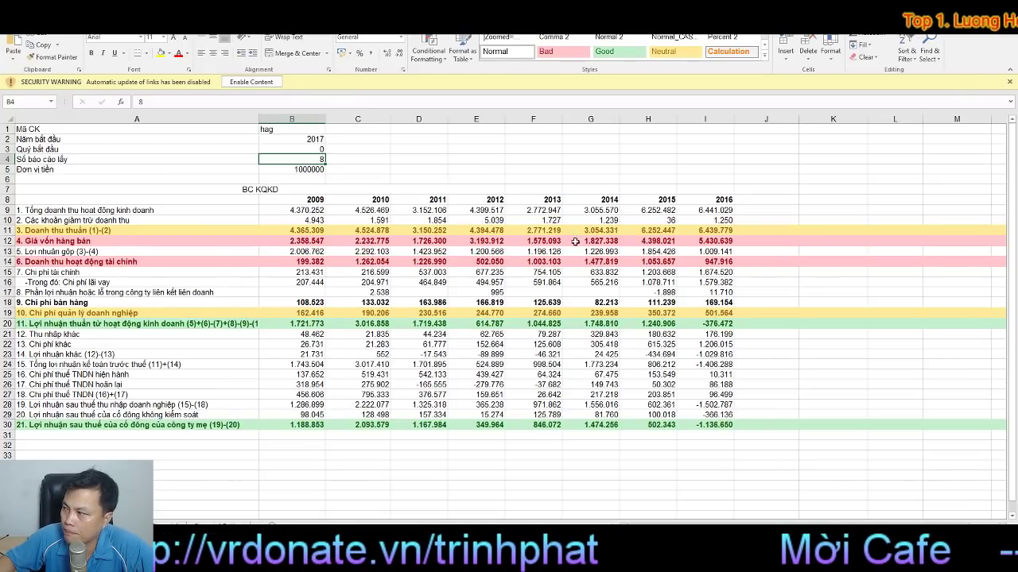
pyautogui.click(712, 212)
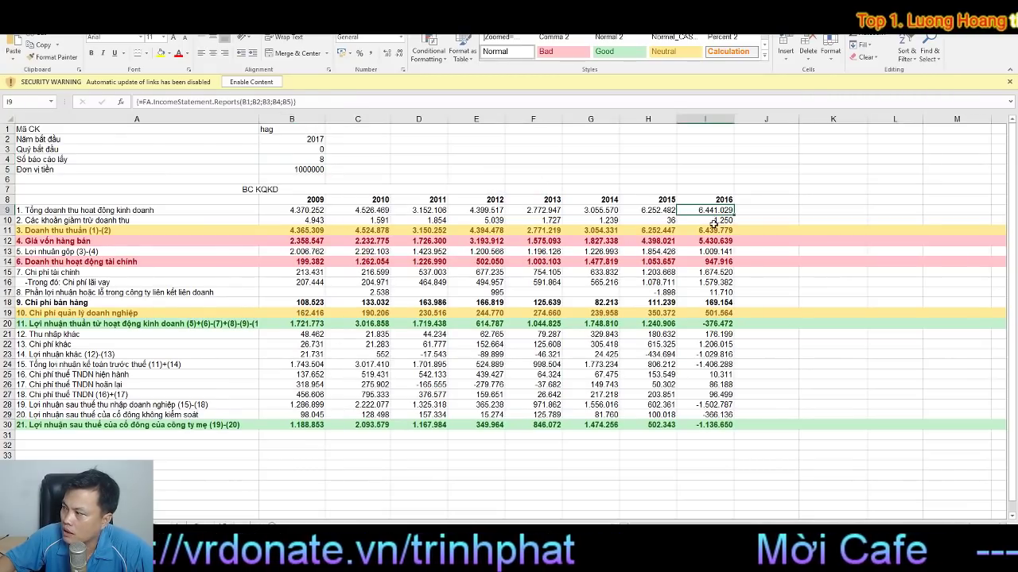
pyautogui.click(713, 426)
pyautogui.click(660, 426)
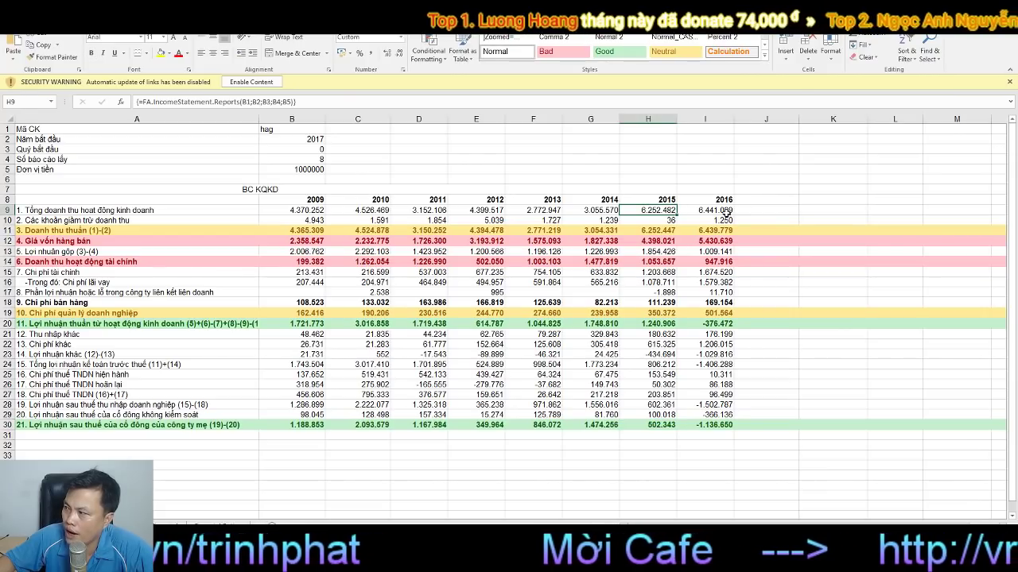
pyautogui.click(724, 210)
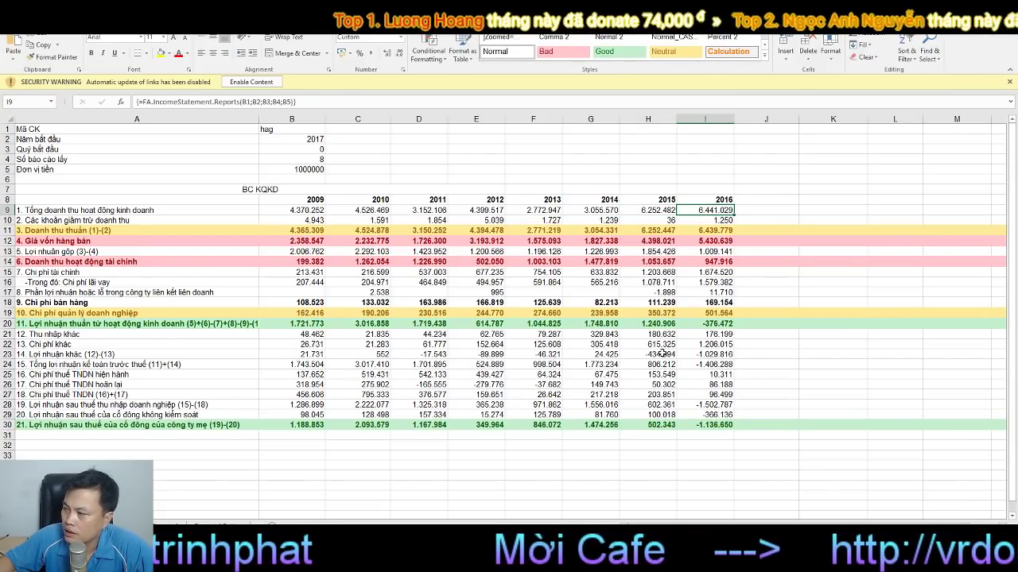
pyautogui.click(662, 426)
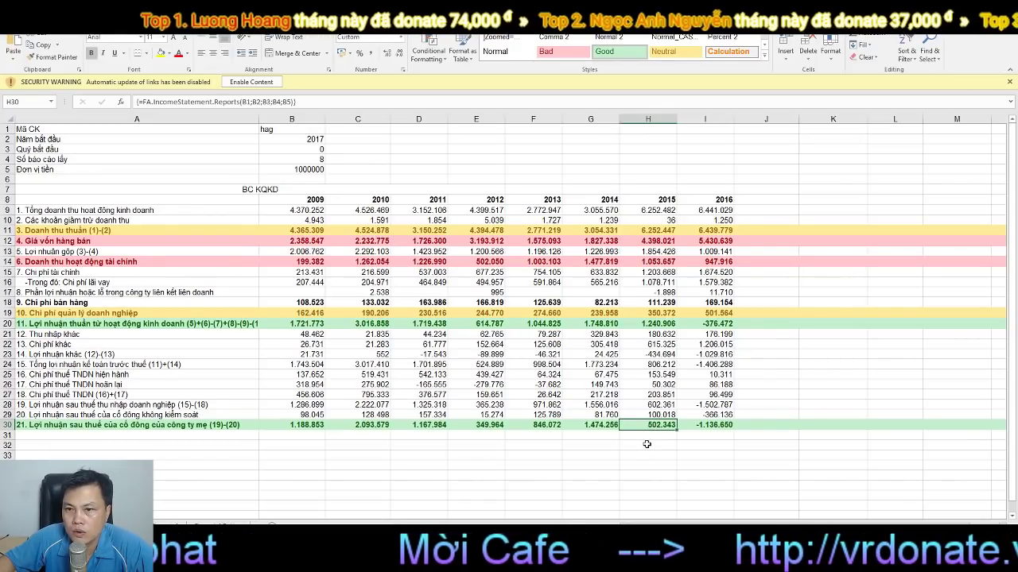
pyautogui.press('Right')
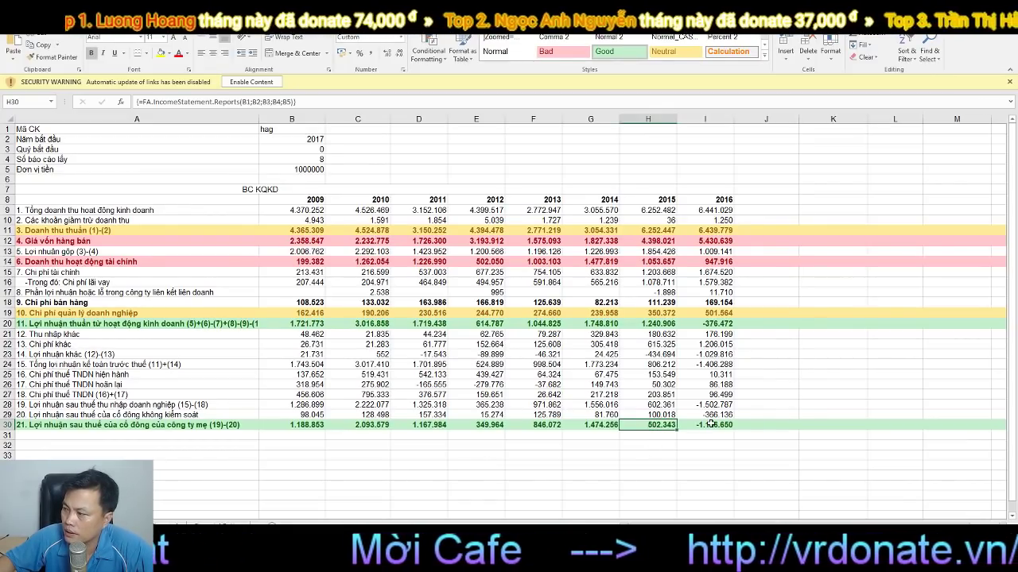
pyautogui.click(660, 427)
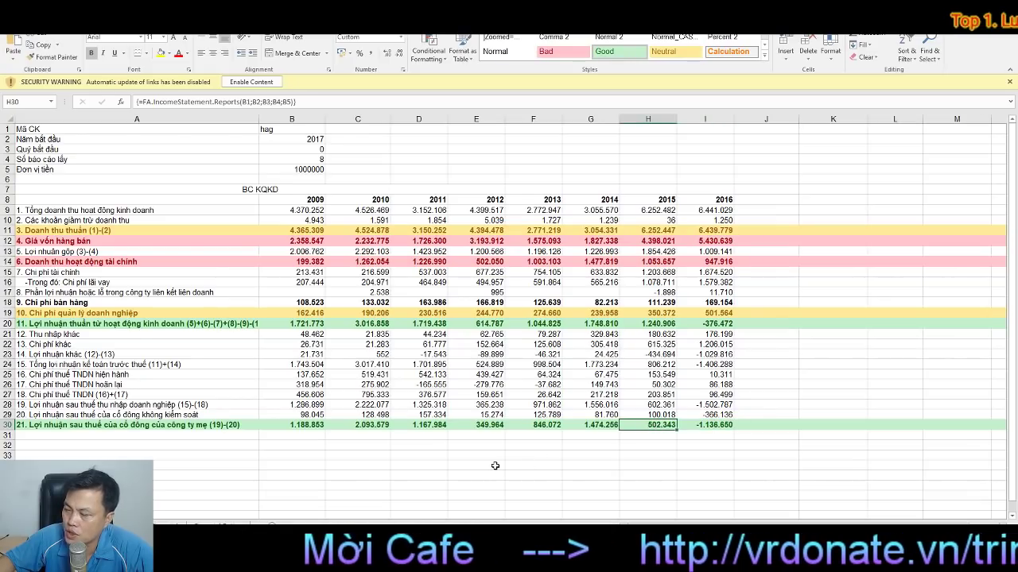
pyautogui.click(700, 428)
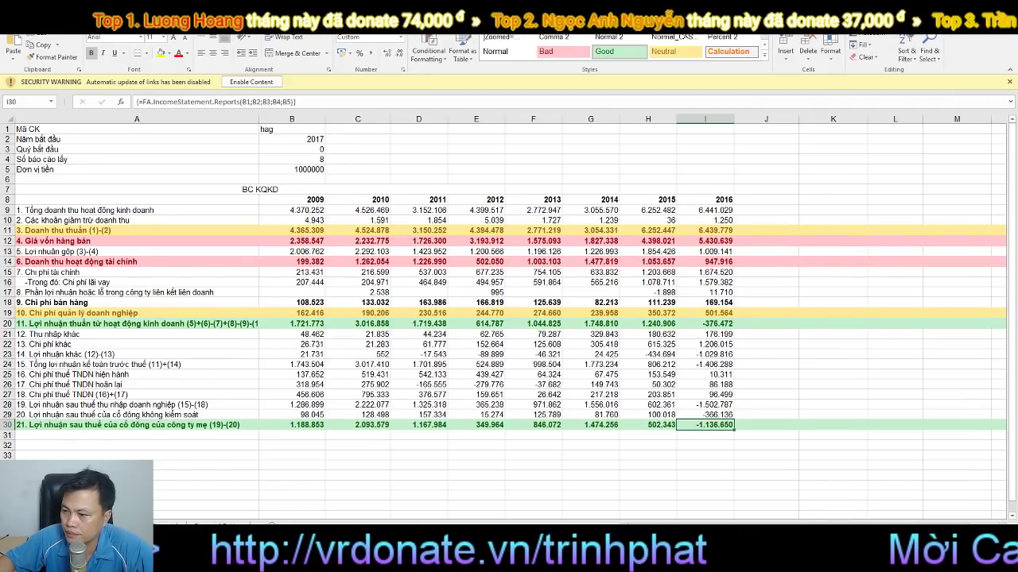
# Open the balance sheet and compare the total inventory figures for 2015 and 2016.
pyautogui.hotkey('ctrl', 'pageup')
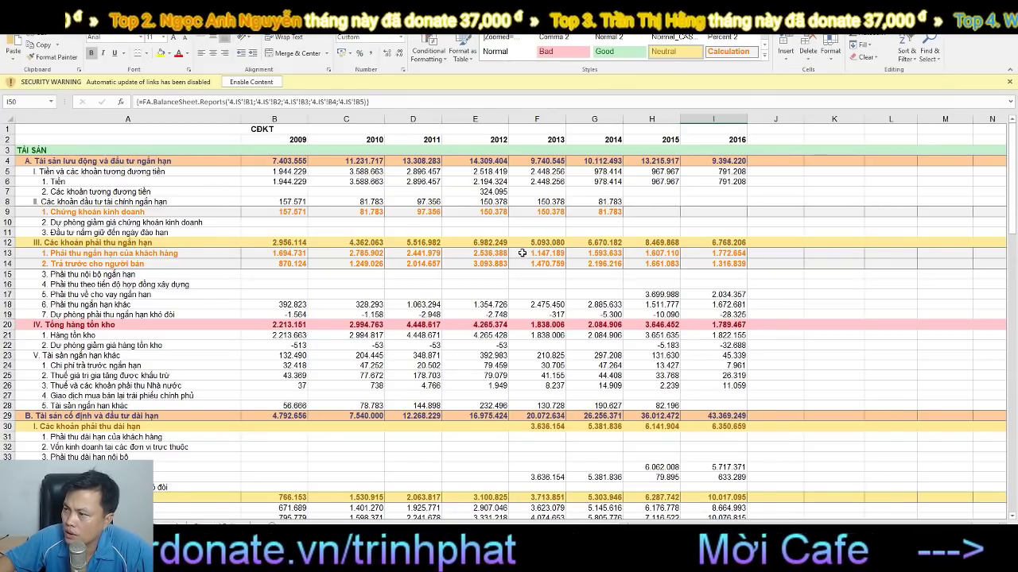
pyautogui.scroll(-2, 517, 253)
pyautogui.scroll(2, 517, 253)
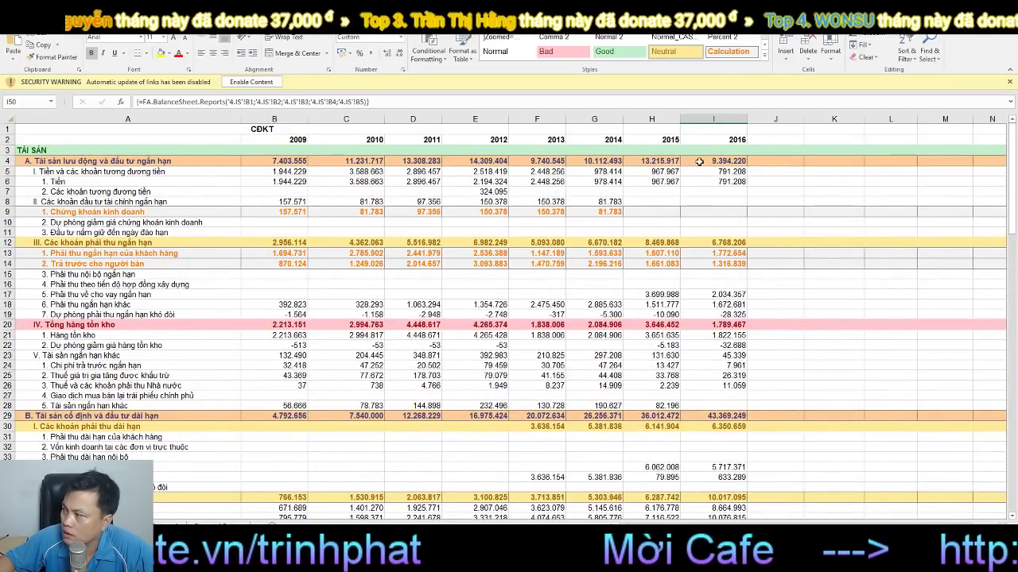
pyautogui.scroll(-6, 707, 245)
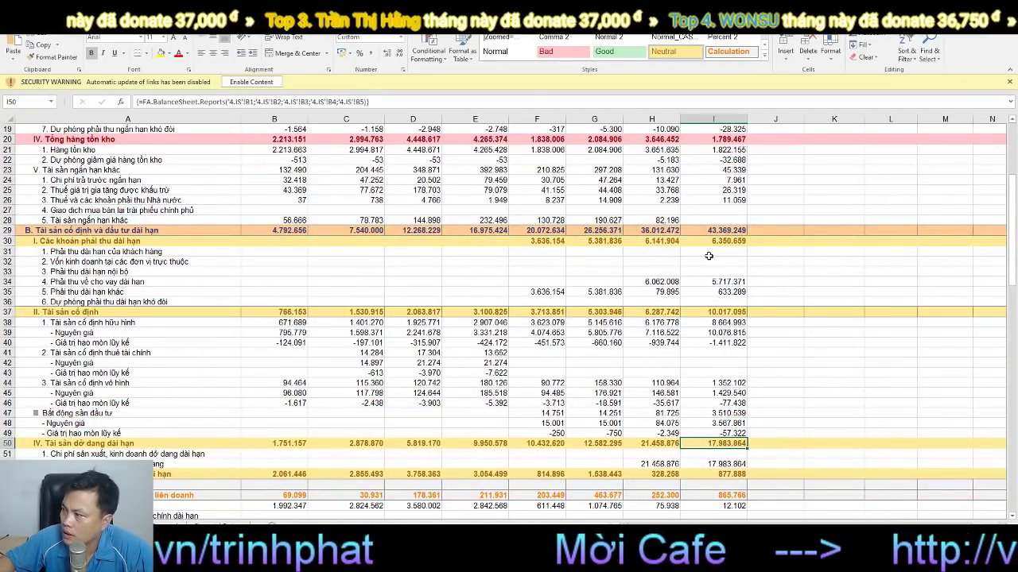
pyautogui.scroll(2, 707, 251)
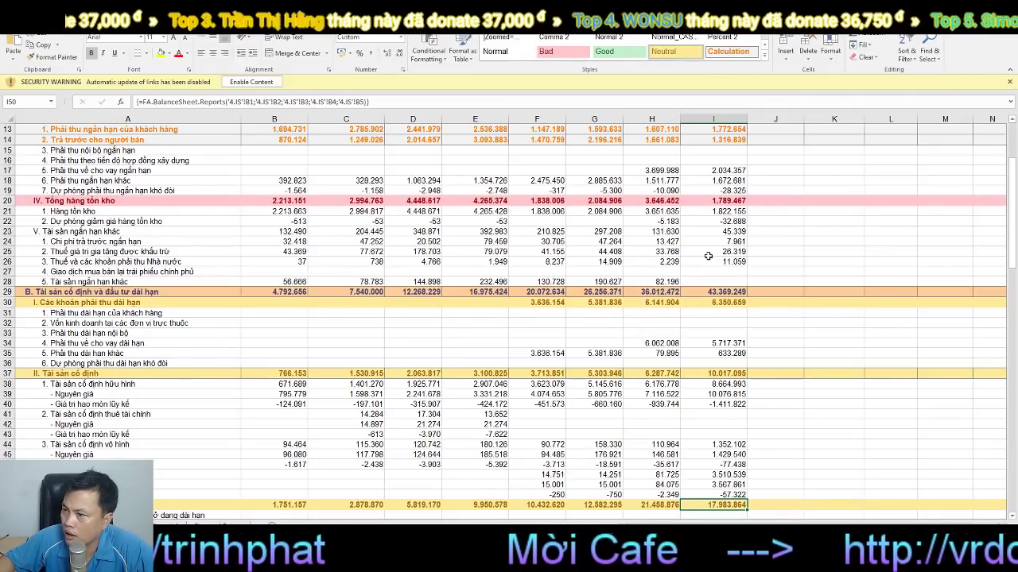
pyautogui.click(707, 199)
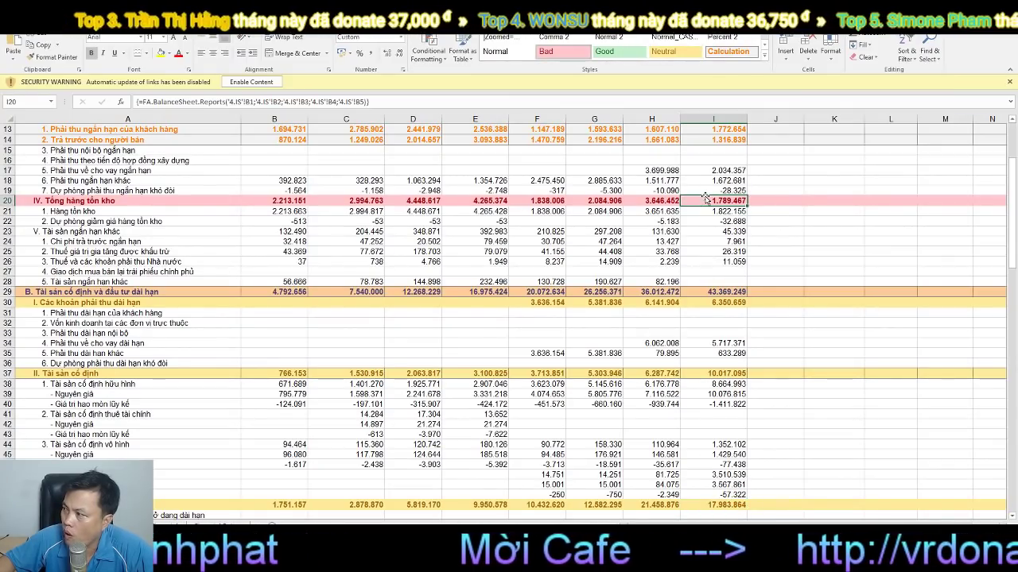
pyautogui.click(662, 202)
pyautogui.click(717, 202)
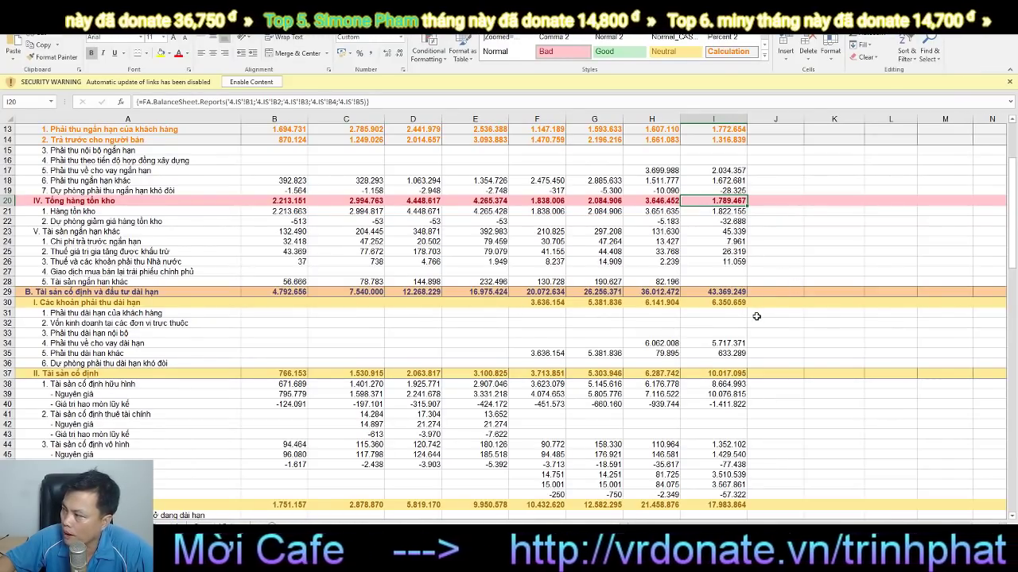
# Examine the long-term assets and liabilities on the balance sheet, and check the 2016 investment in associates and joint ventures.
pyautogui.scroll(-10, 724, 318)
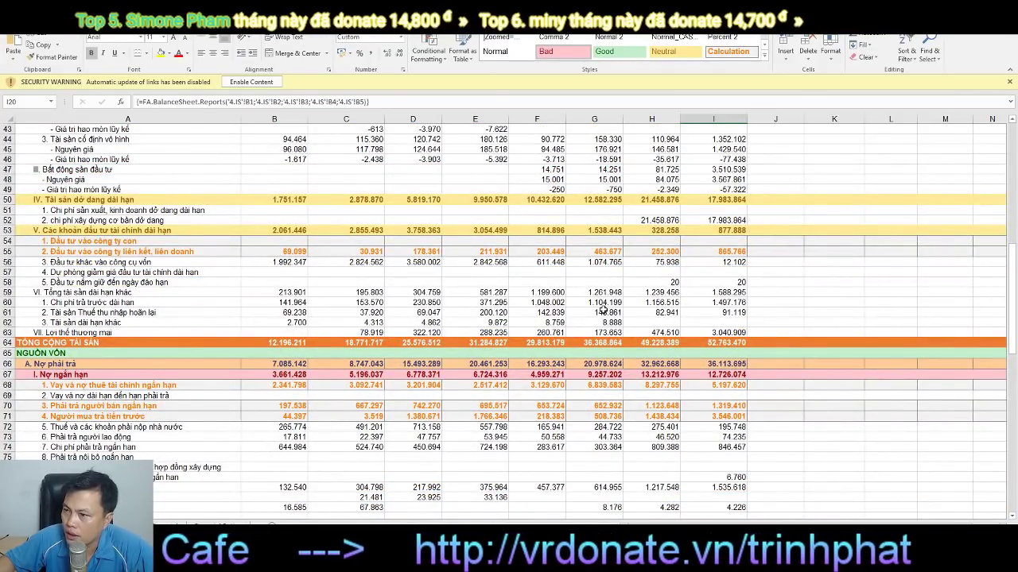
pyautogui.scroll(-4, 592, 308)
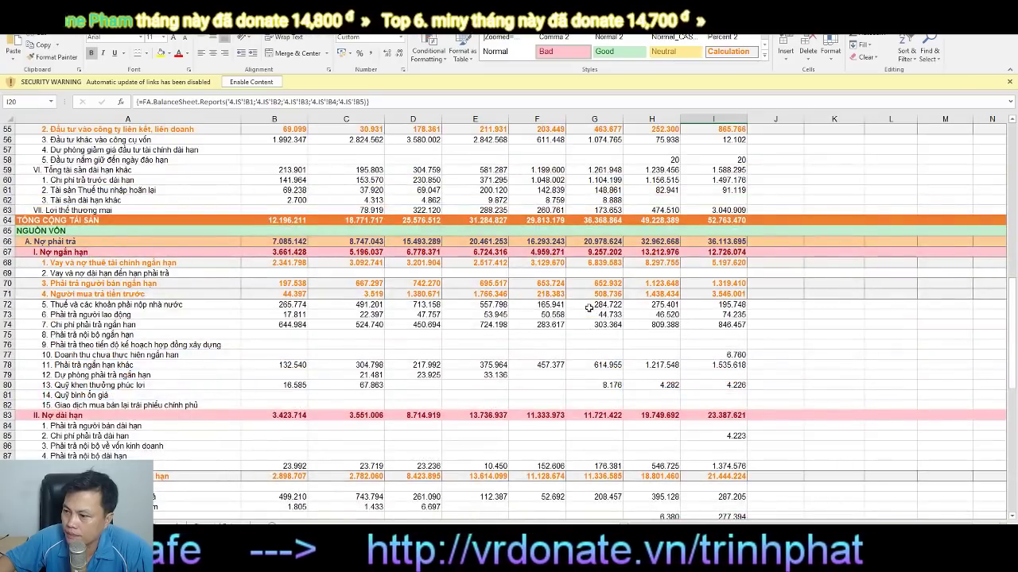
pyautogui.scroll(-4, 589, 308)
pyautogui.scroll(4, 588, 308)
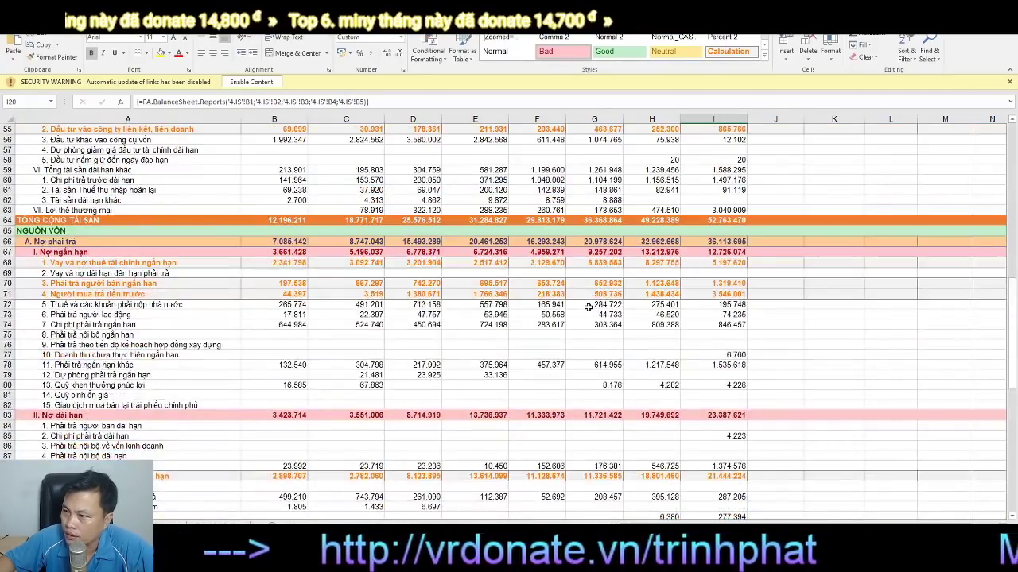
pyautogui.scroll(6, 588, 307)
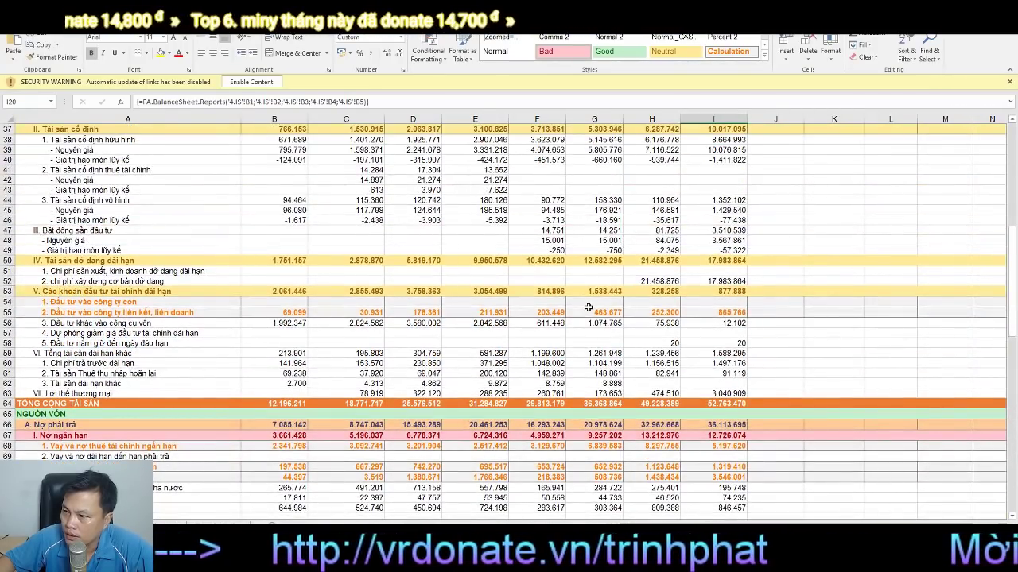
pyautogui.click(707, 315)
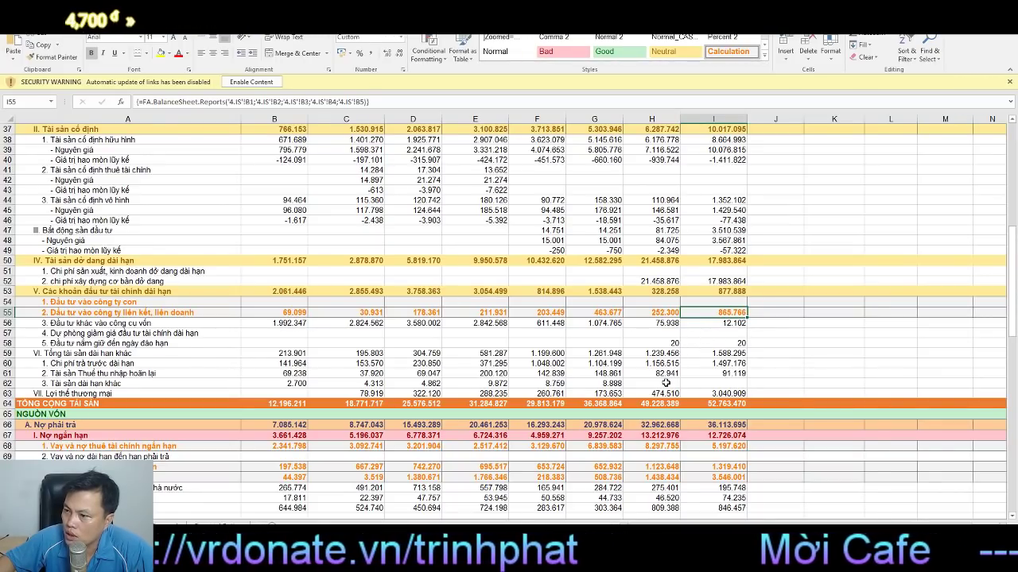
# Read through short-term debt, long-term debt and owner's equity in the capital sources section of the balance sheet.
pyautogui.scroll(5, 667, 385)
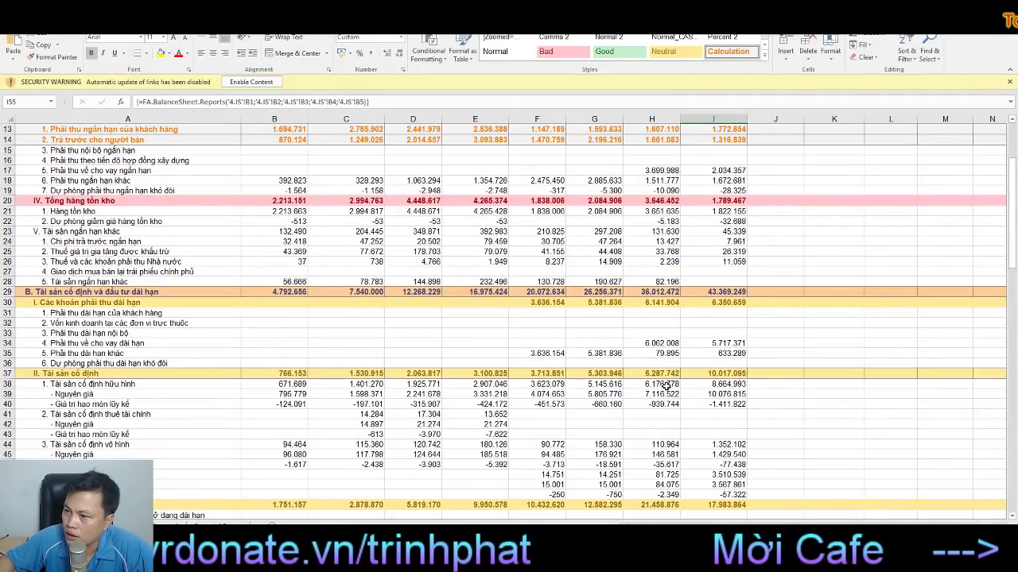
pyautogui.scroll(-3, 666, 385)
pyautogui.scroll(-16, 667, 384)
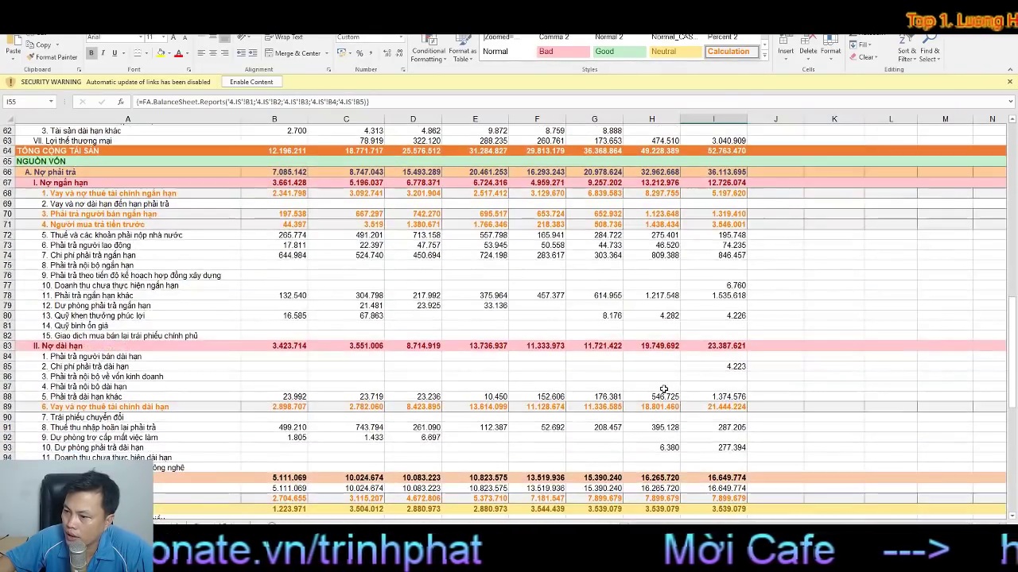
pyautogui.scroll(-2, 664, 387)
pyautogui.scroll(12, 664, 387)
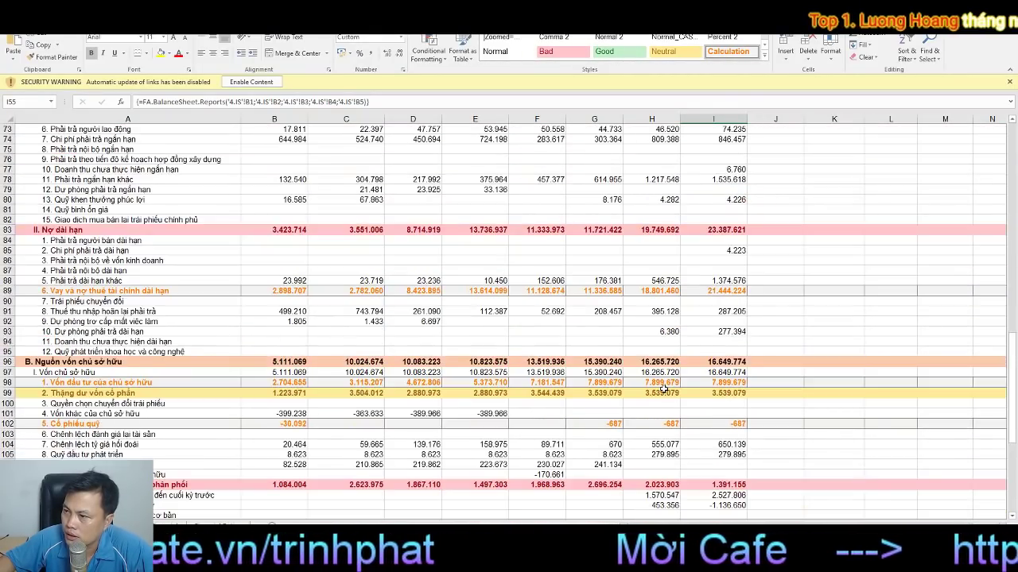
pyautogui.scroll(4, 664, 387)
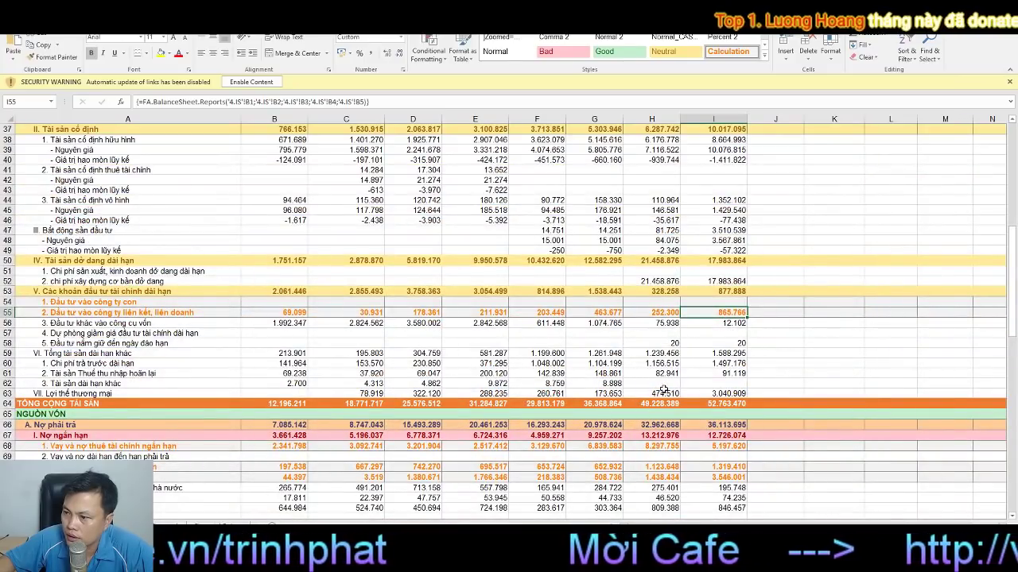
# Examine the receivables, inventory, fixed assets and long-term work-in-progress rows in the assets section of the balance sheet.
pyautogui.scroll(6, 664, 389)
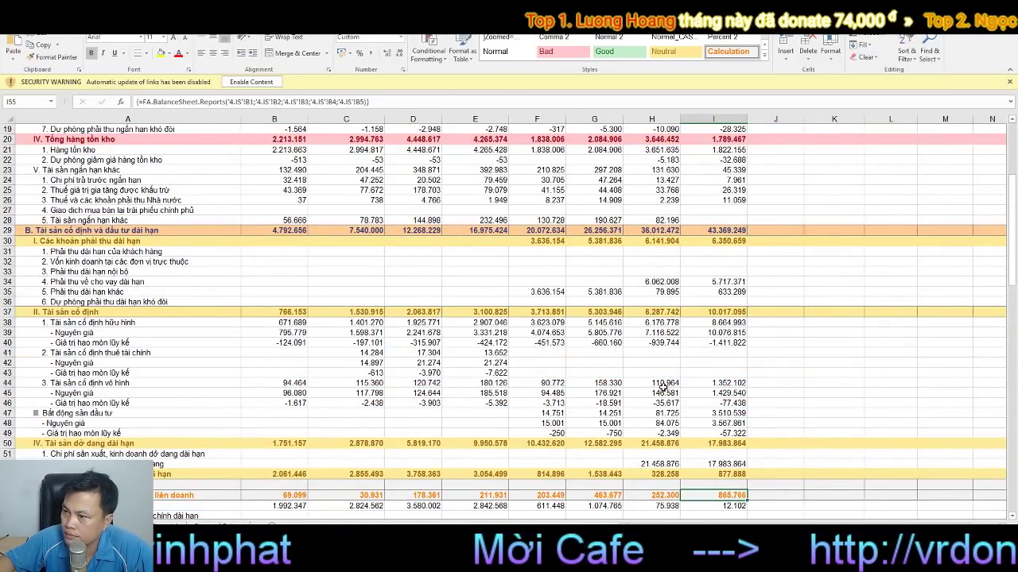
pyautogui.scroll(4, 664, 387)
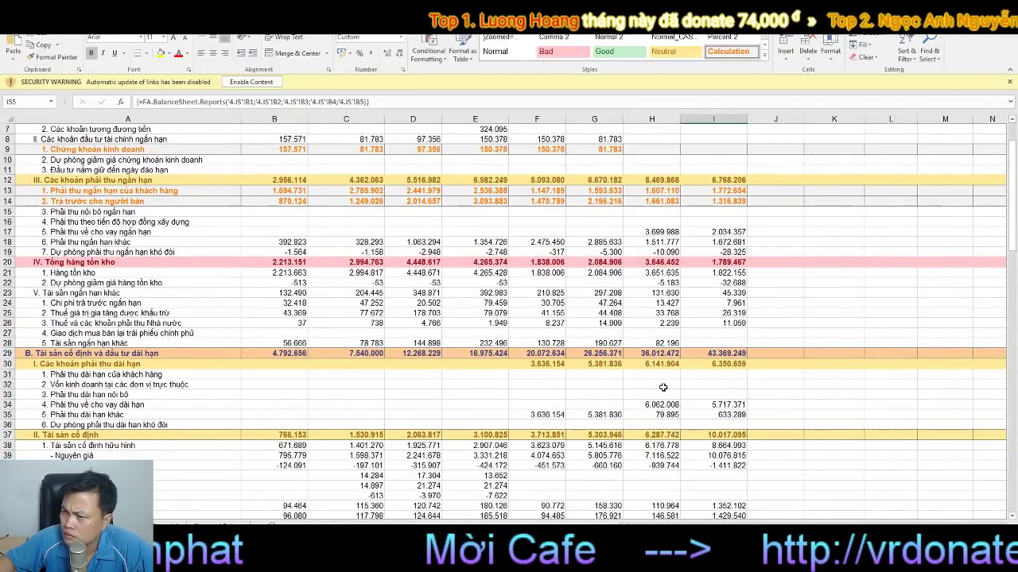
pyautogui.scroll(2, 663, 387)
pyautogui.scroll(-8, 663, 387)
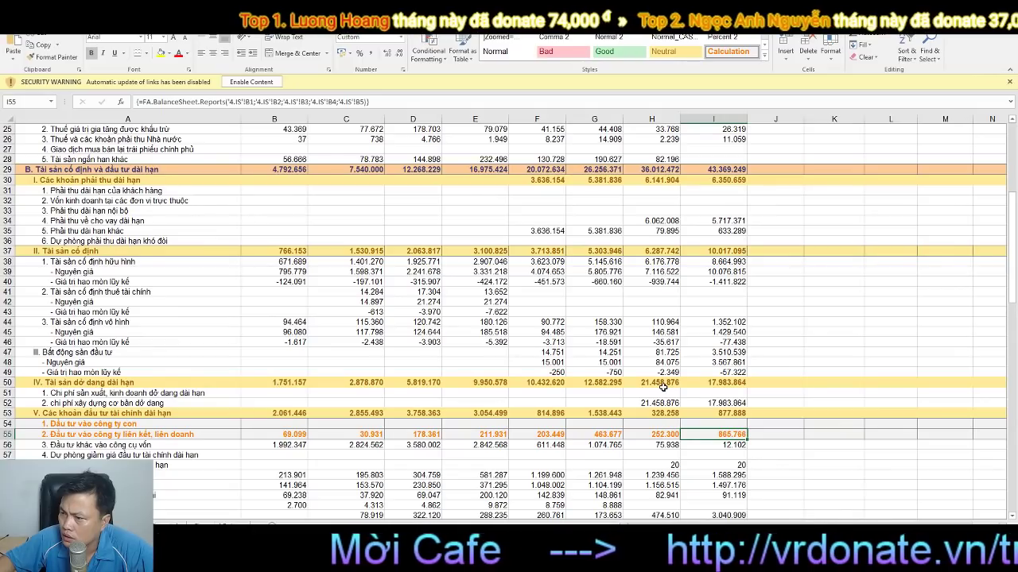
pyautogui.scroll(-2, 663, 387)
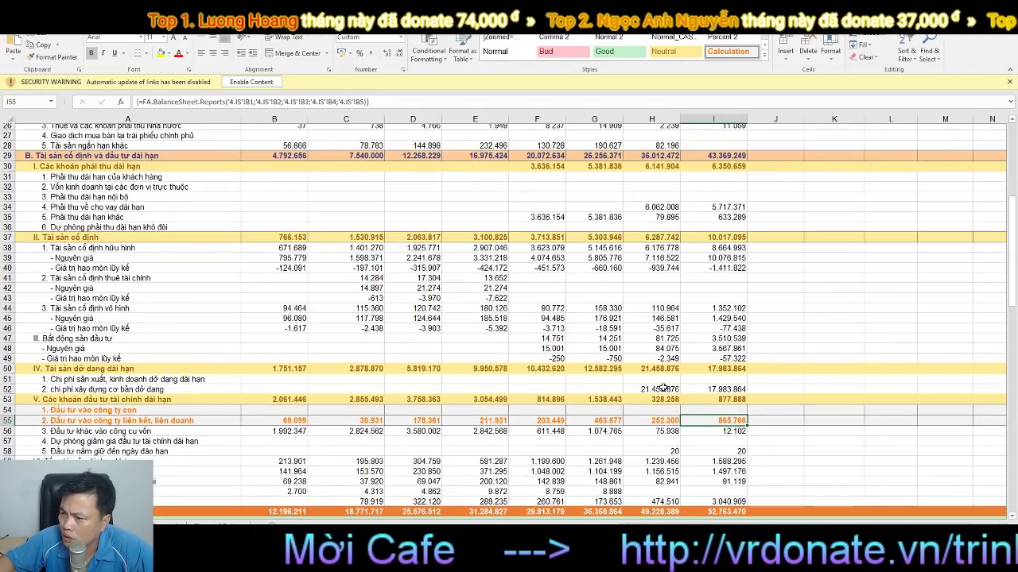
pyautogui.scroll(2, 663, 387)
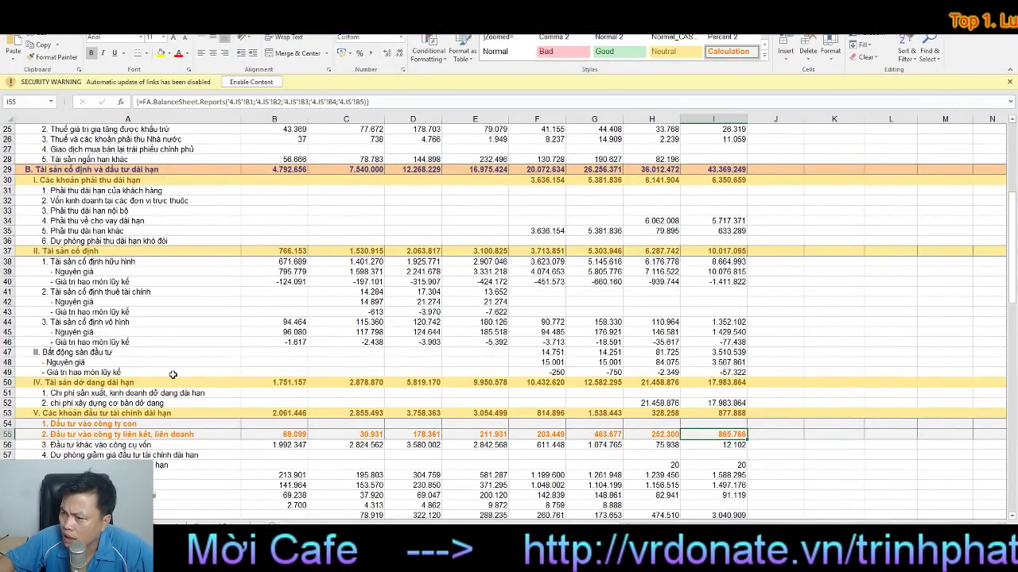
# Compare the long-term work-in-progress asset figures for 2015 and 2016 on the balance sheet.
pyautogui.click(730, 383)
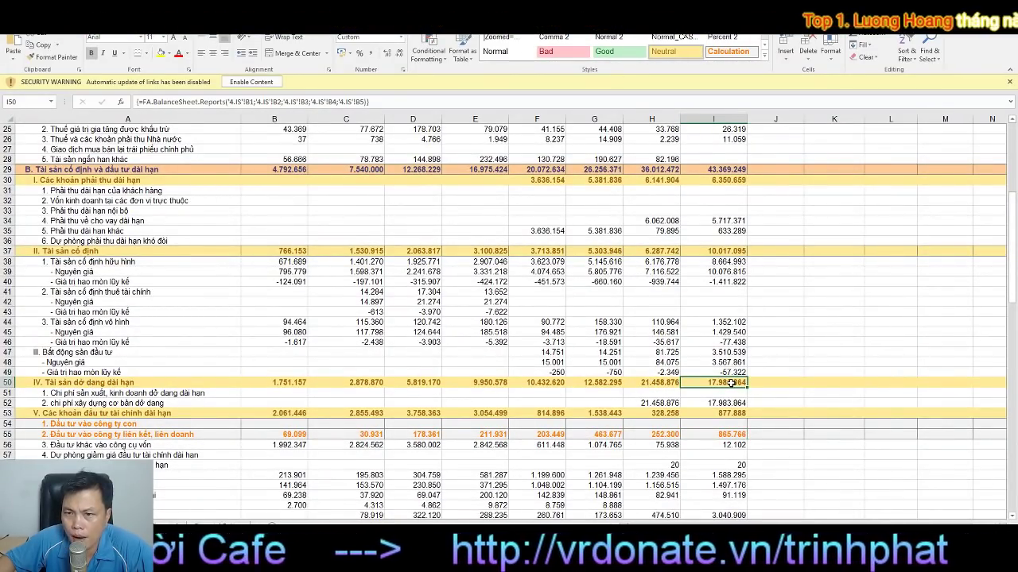
pyautogui.click(649, 385)
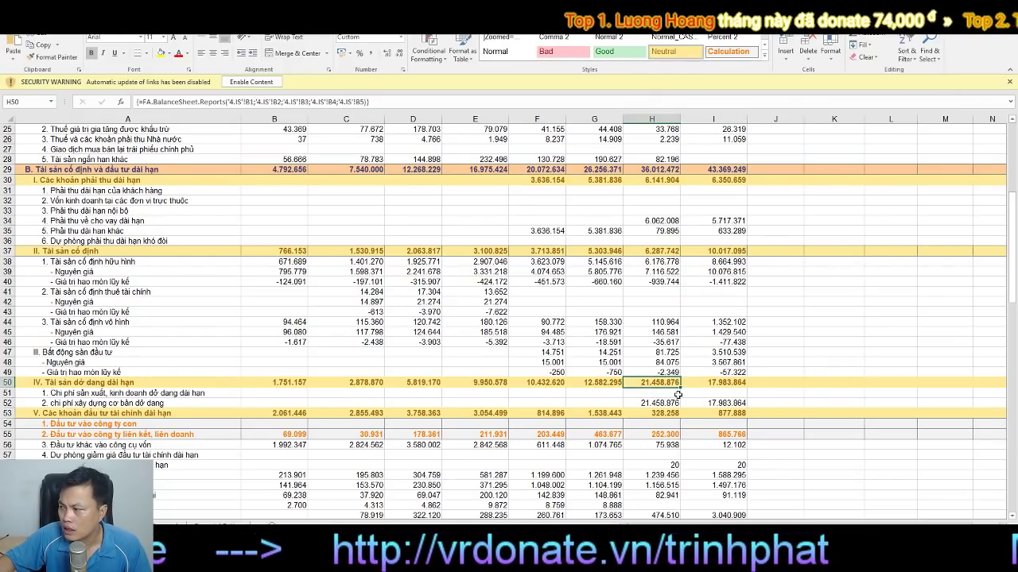
pyautogui.click(700, 386)
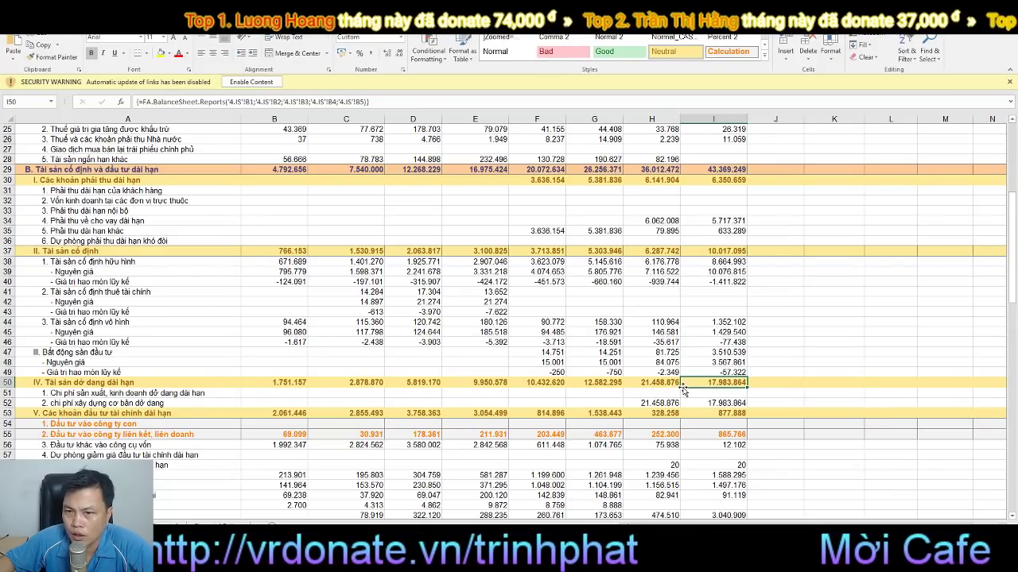
pyautogui.click(666, 383)
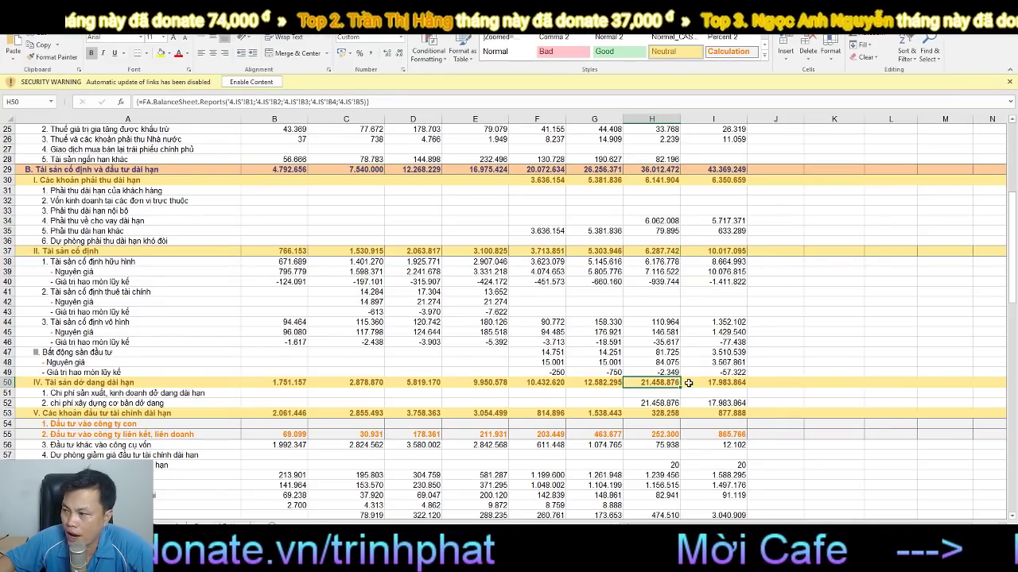
pyautogui.scroll(-4, 687, 383)
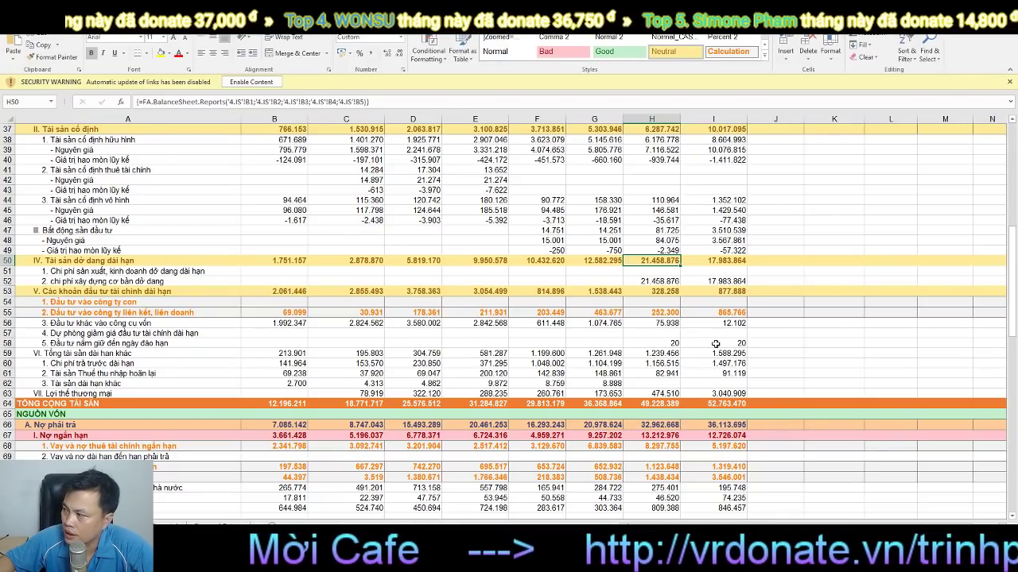
pyautogui.click(719, 260)
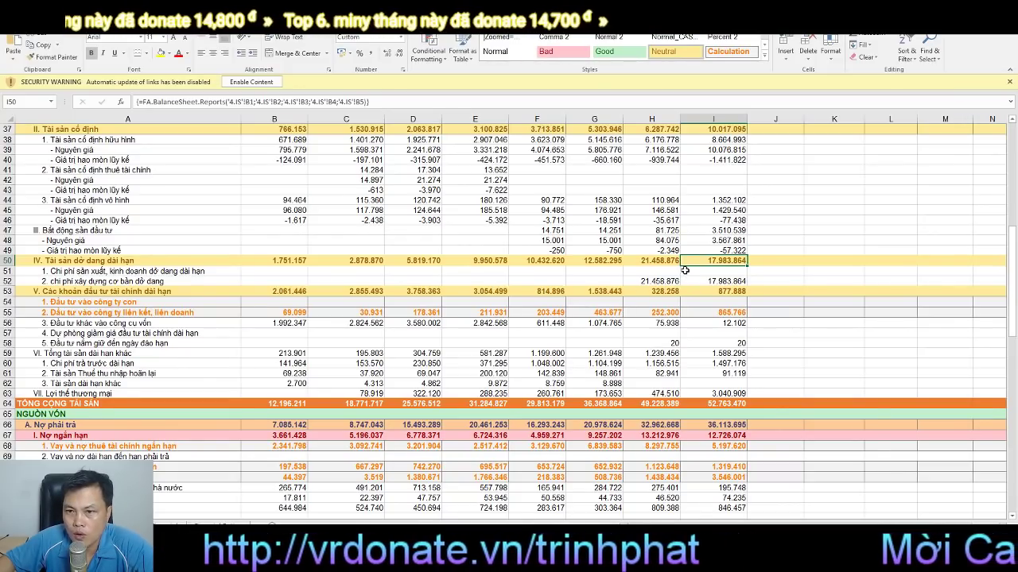
pyautogui.click(763, 260)
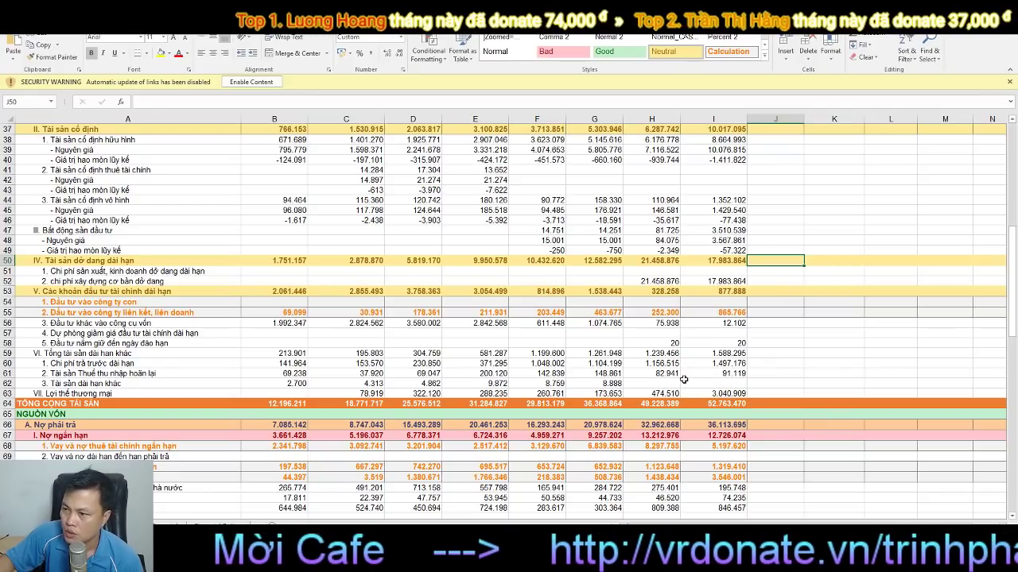
# Review the balance sheet's asset rows again, from short-term receivables and inventory down to total assets.
pyautogui.scroll(2, 683, 380)
pyautogui.scroll(6, 683, 380)
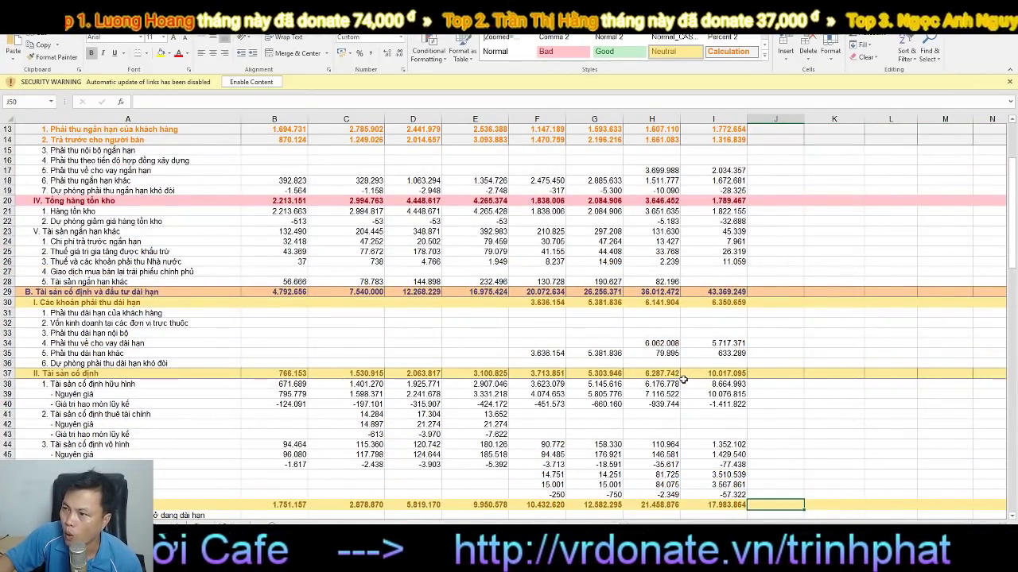
pyautogui.scroll(2, 682, 380)
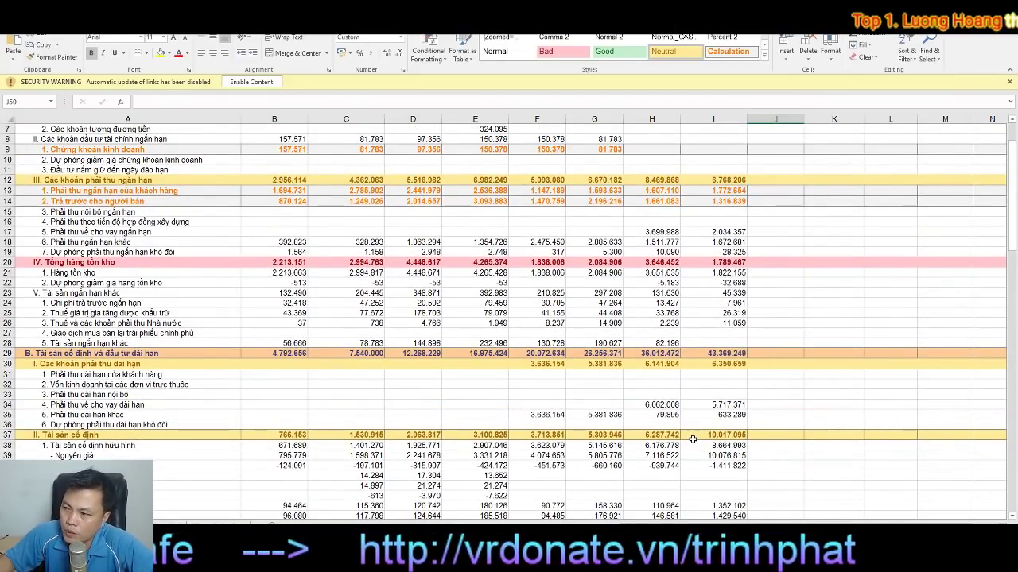
pyautogui.scroll(-4, 692, 437)
pyautogui.scroll(-4, 690, 437)
pyautogui.scroll(-6, 691, 437)
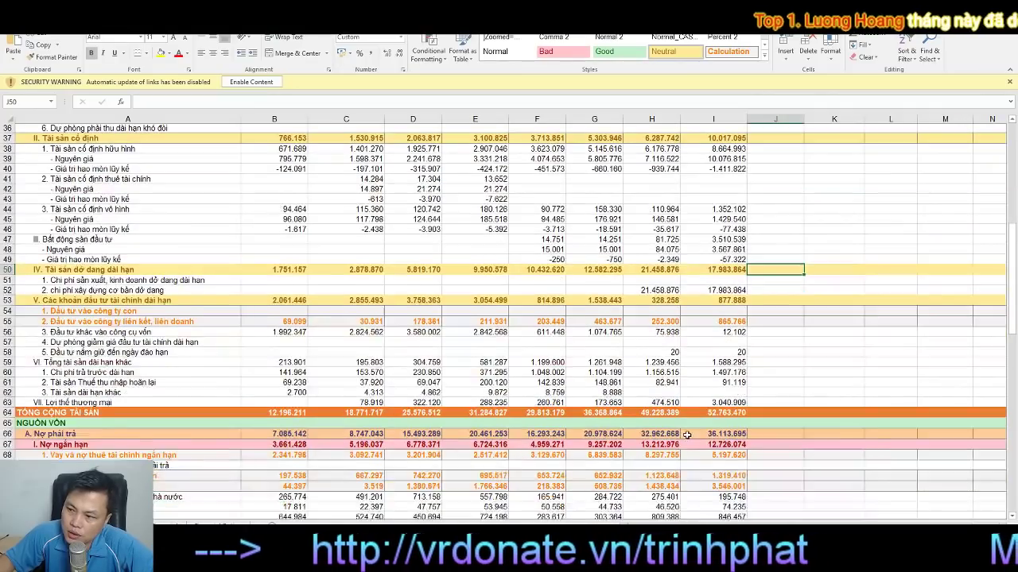
# Check the 2016 short-term borrowings, total long-term debt and long-term borrowings in the liabilities section.
pyautogui.scroll(-1, 687, 436)
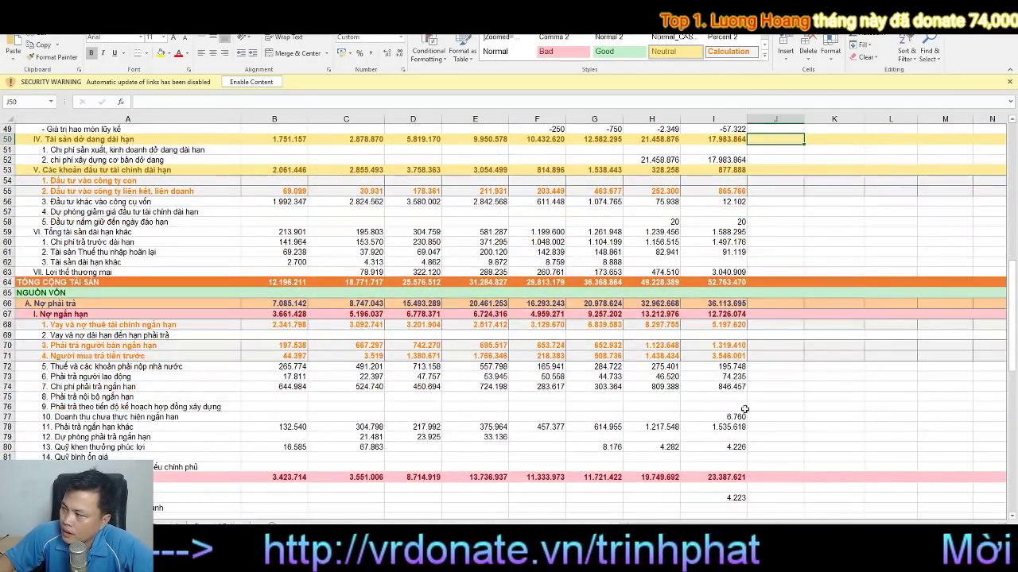
pyautogui.click(726, 326)
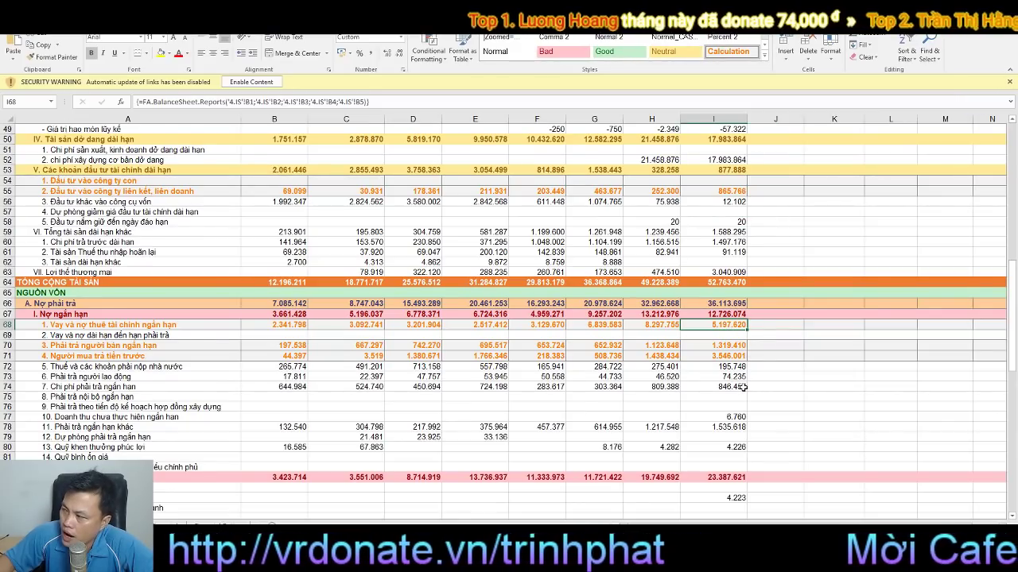
pyautogui.scroll(-2, 735, 386)
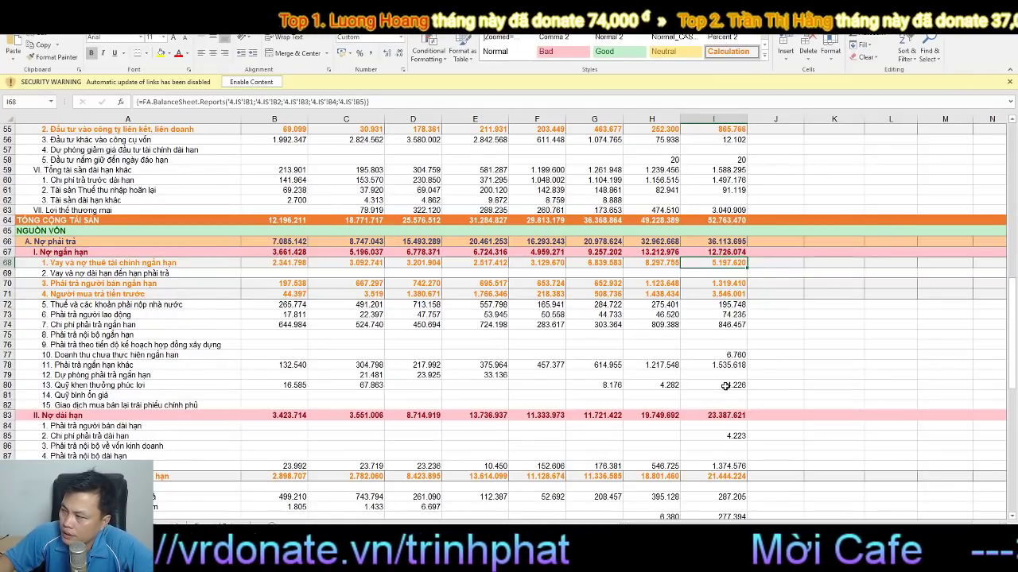
pyautogui.scroll(-2, 724, 387)
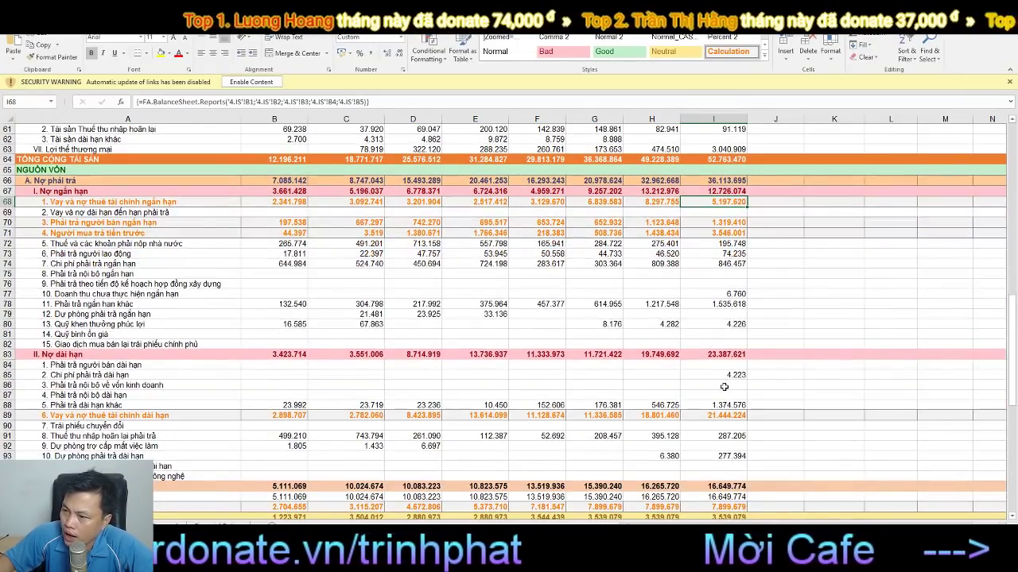
pyautogui.click(732, 357)
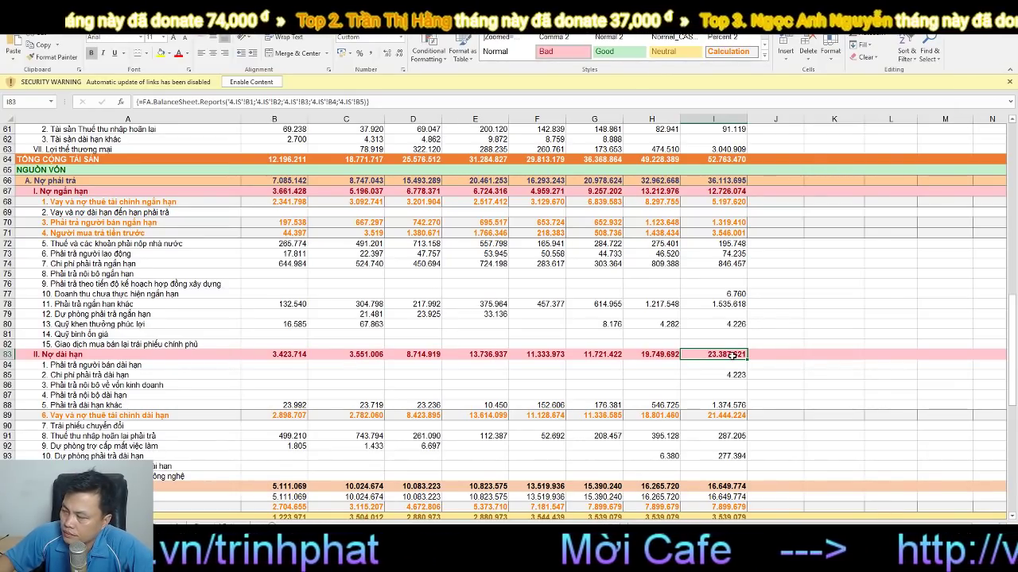
pyautogui.click(725, 417)
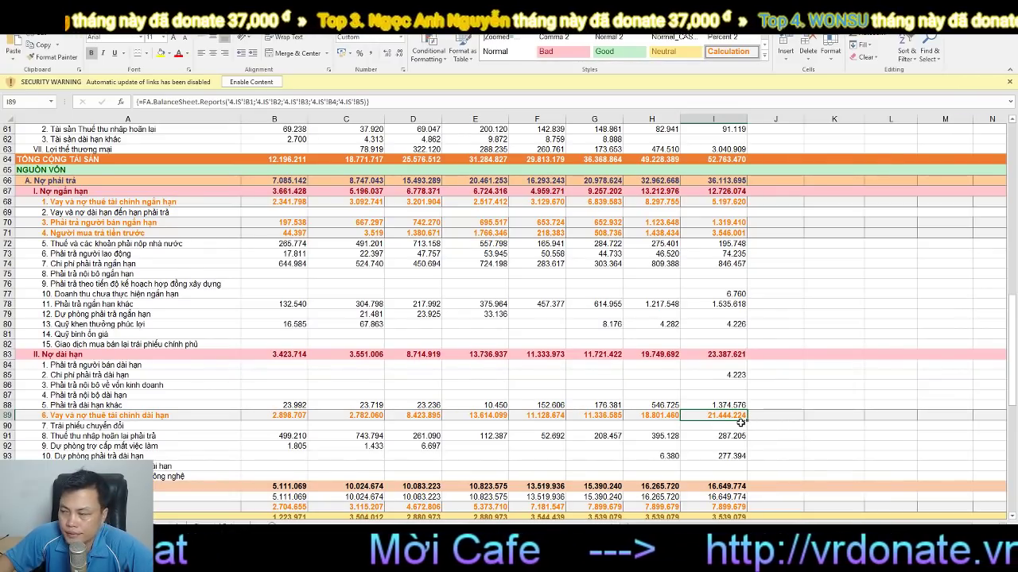
# Examine the owner's equity section of the balance sheet and check the 2016 owner's contributed capital.
pyautogui.scroll(-2, 738, 422)
pyautogui.scroll(-10, 737, 422)
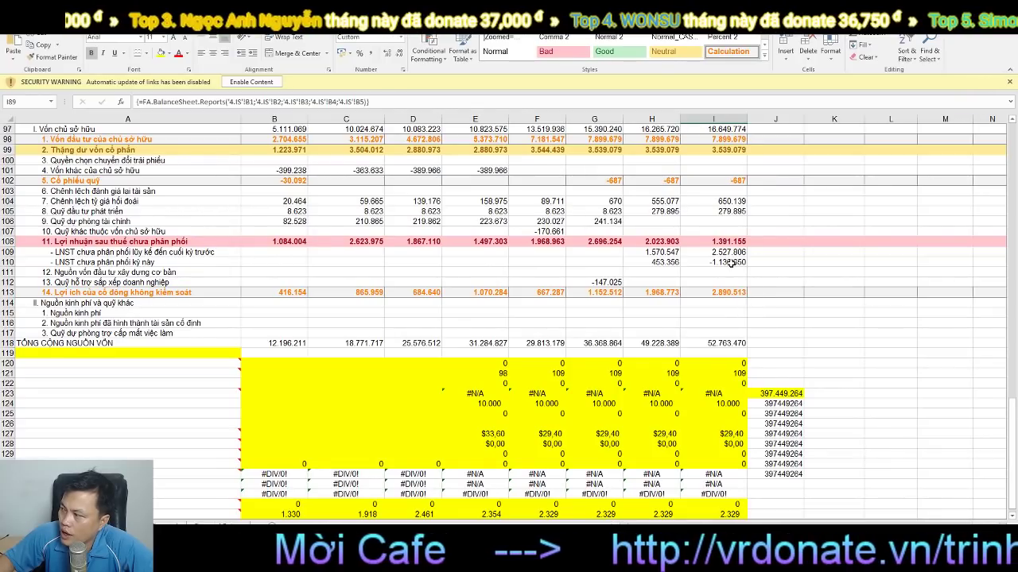
pyautogui.scroll(2, 695, 276)
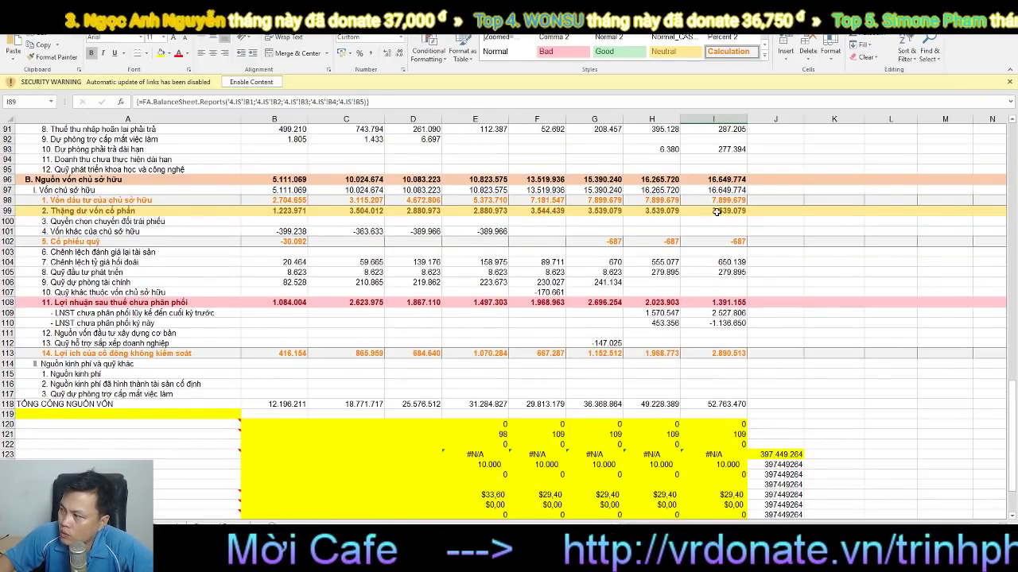
pyautogui.click(716, 202)
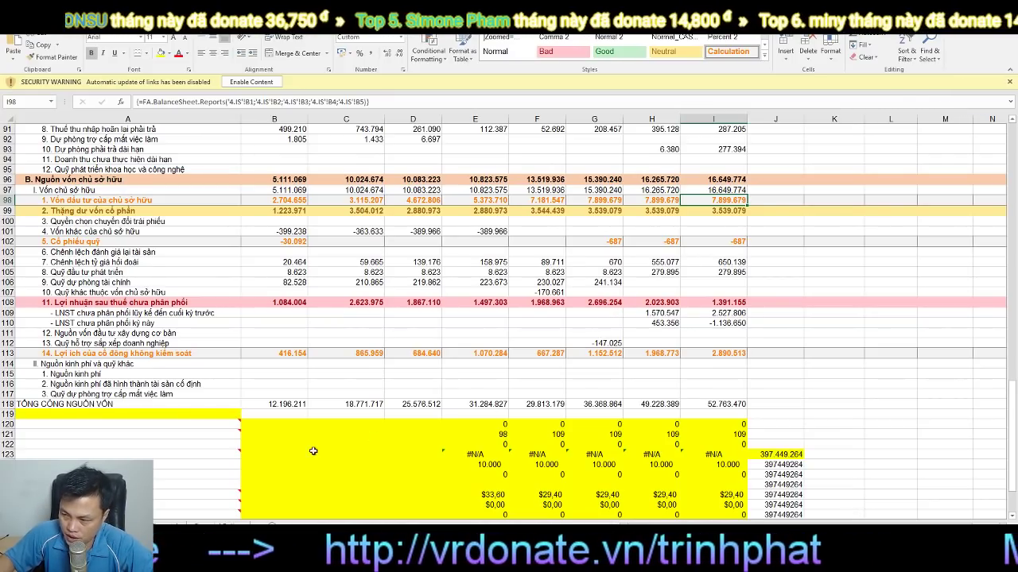
# Set the starting quarter on the income statement sheet to 4 to load quarterly reports.
pyautogui.hotkey('ctrl', 'pageup')
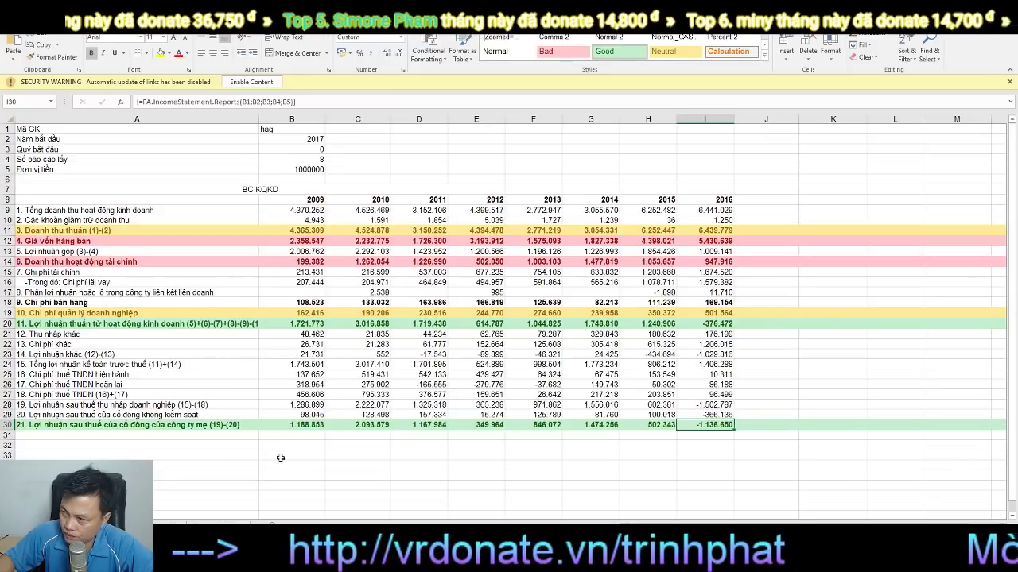
pyautogui.click(311, 158)
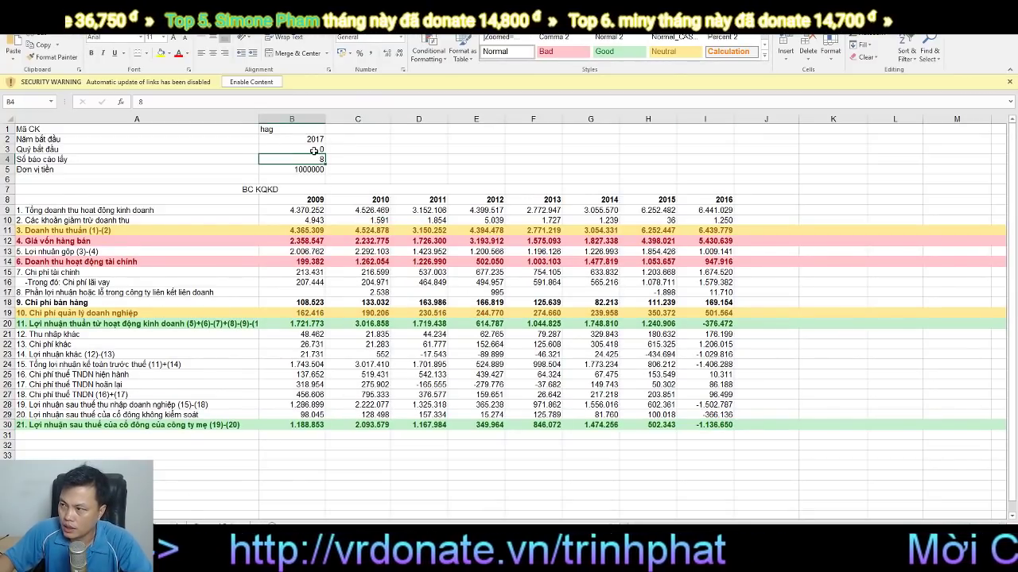
pyautogui.doubleClick(314, 149)
pyautogui.doubleClick(315, 150)
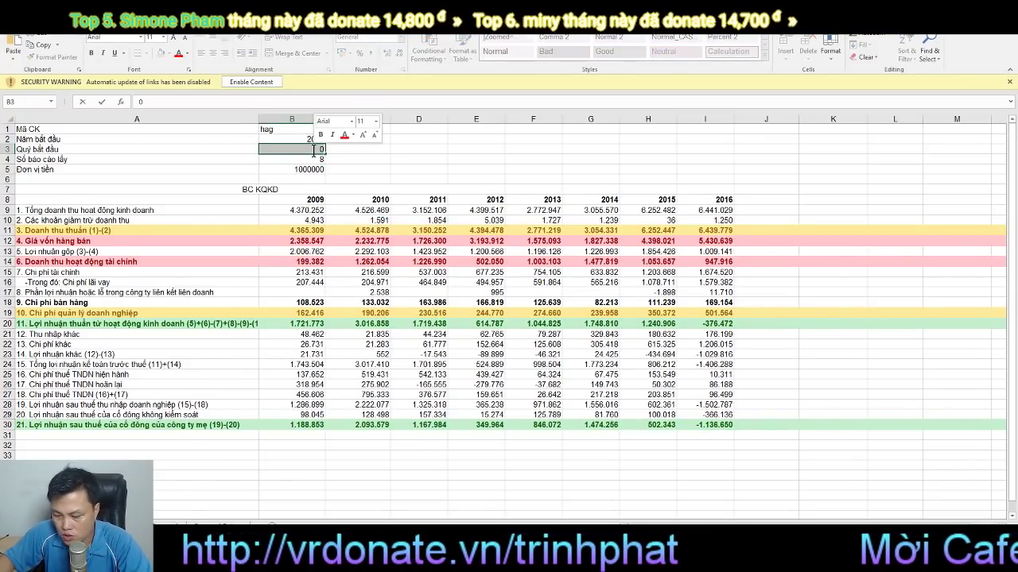
pyautogui.write('4')
pyautogui.press('Return')
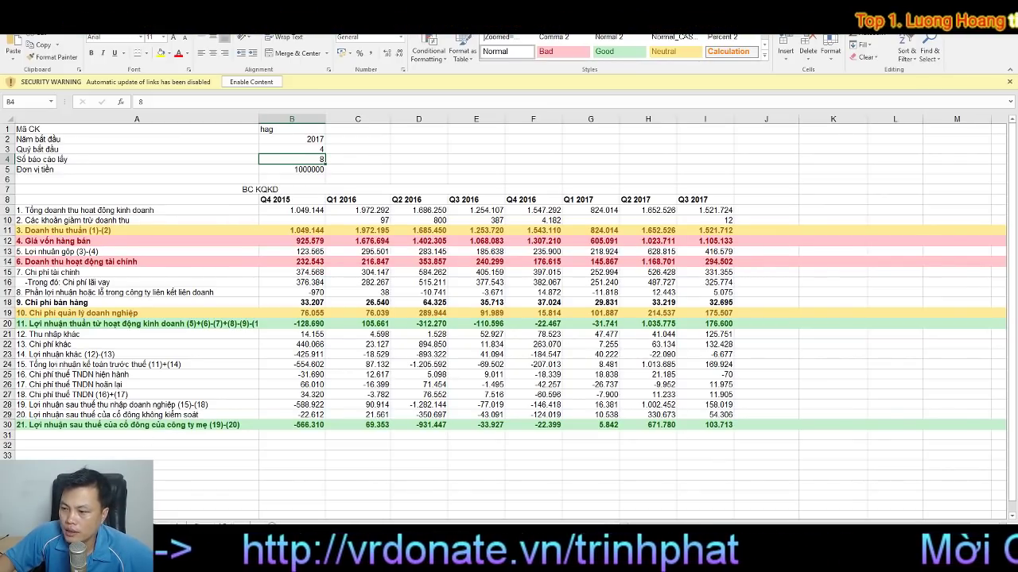
# Review the quarterly capital sources on the balance sheet, and open the quarterly cash flow statement.
pyautogui.hotkey('ctrl', 'pagedown')
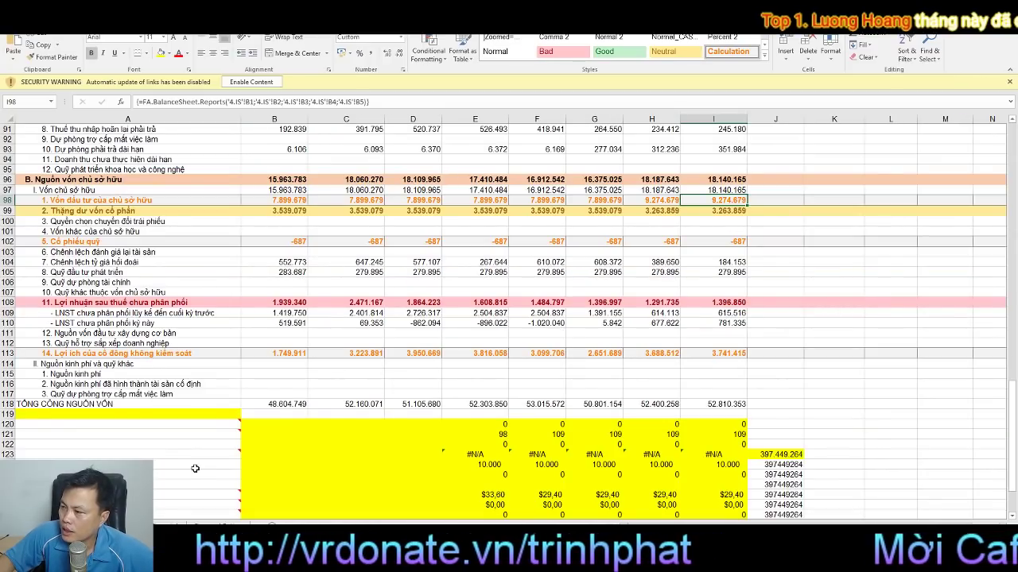
pyautogui.moveTo(147, 490)
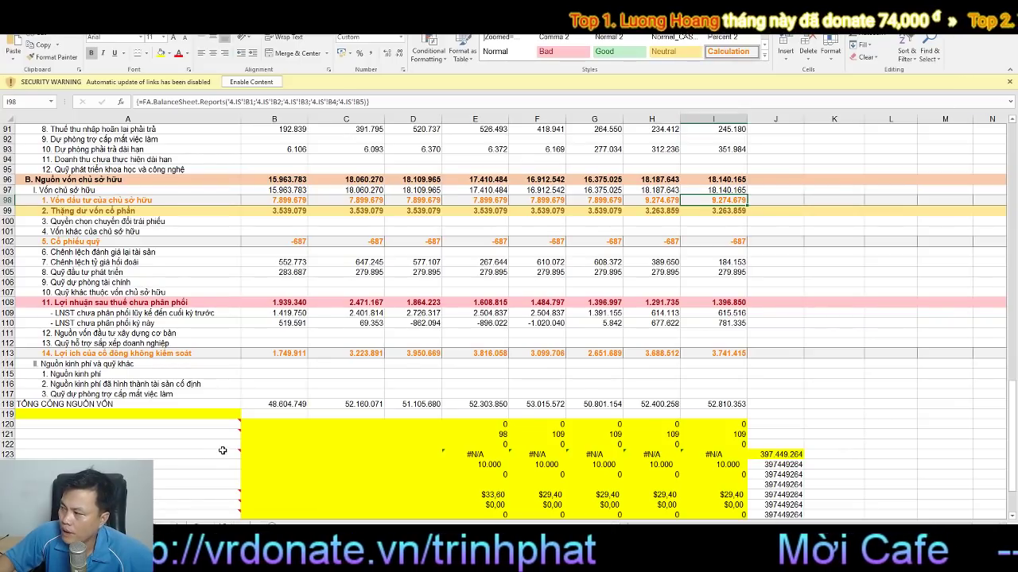
pyautogui.moveTo(324, 451)
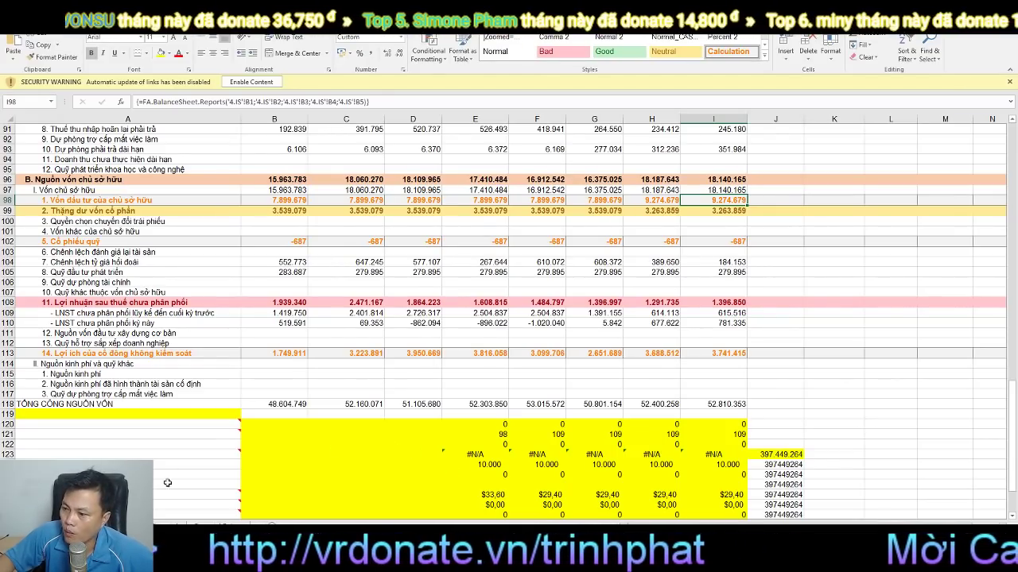
pyautogui.hotkey('ctrl', 'pagedown')
pyautogui.hotkey('ctrl', 'pagedown')
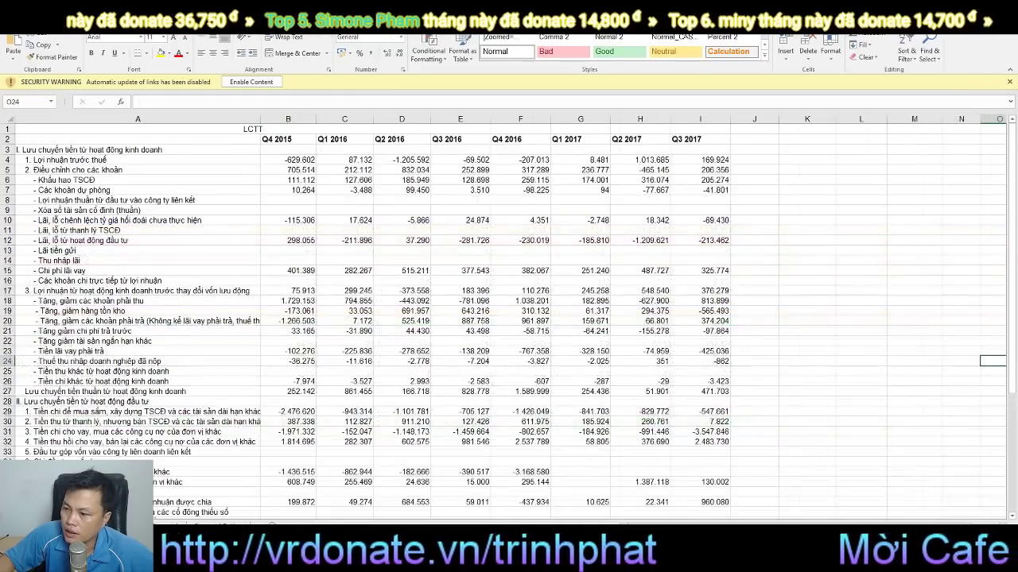
# Set the starting quarter on the income statement sheet back to 0 to load annual reports.
pyautogui.hotkey('ctrl', 'pageup')
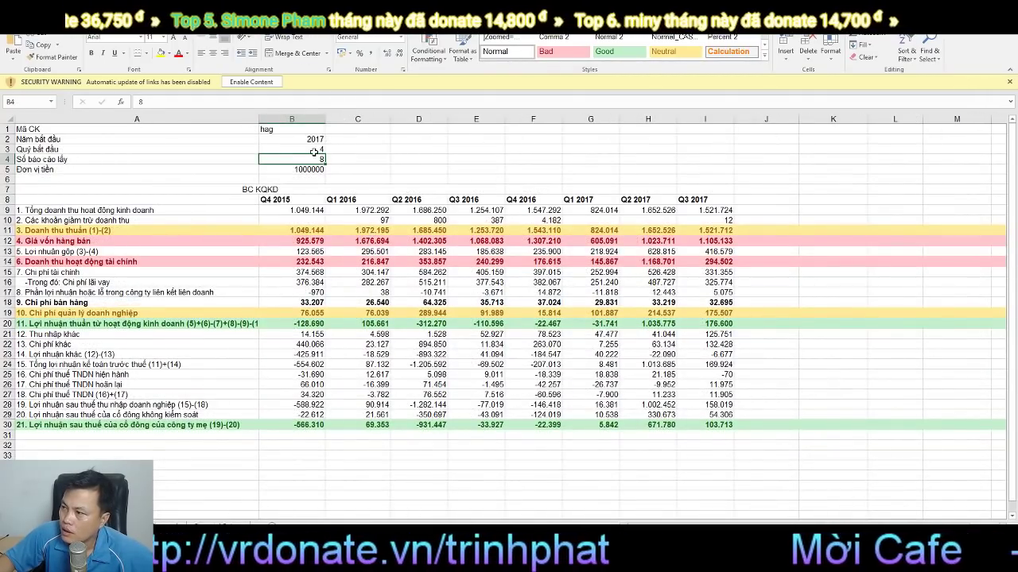
pyautogui.doubleClick(315, 151)
pyautogui.doubleClick(315, 151)
pyautogui.write('0')
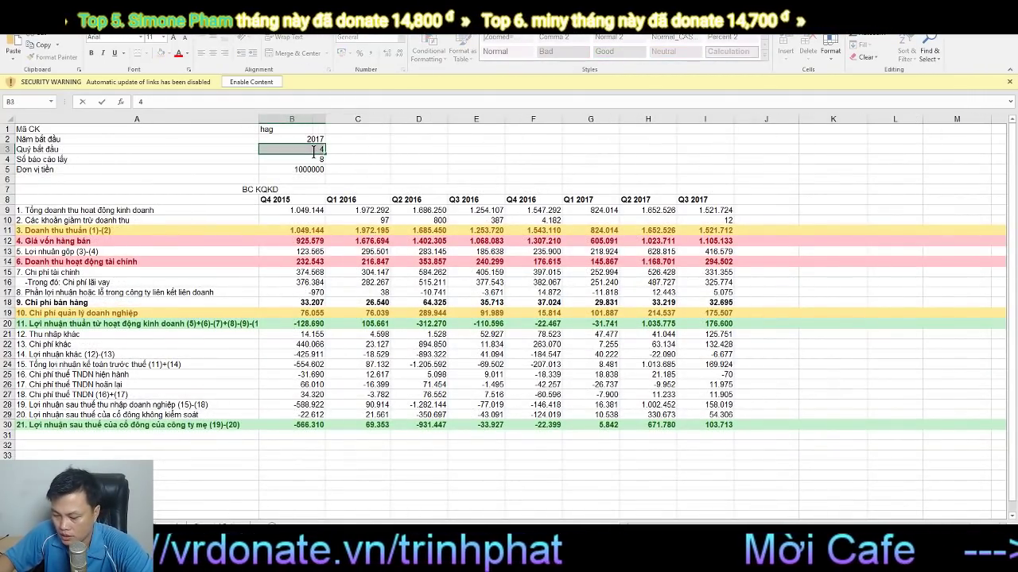
pyautogui.press('Return')
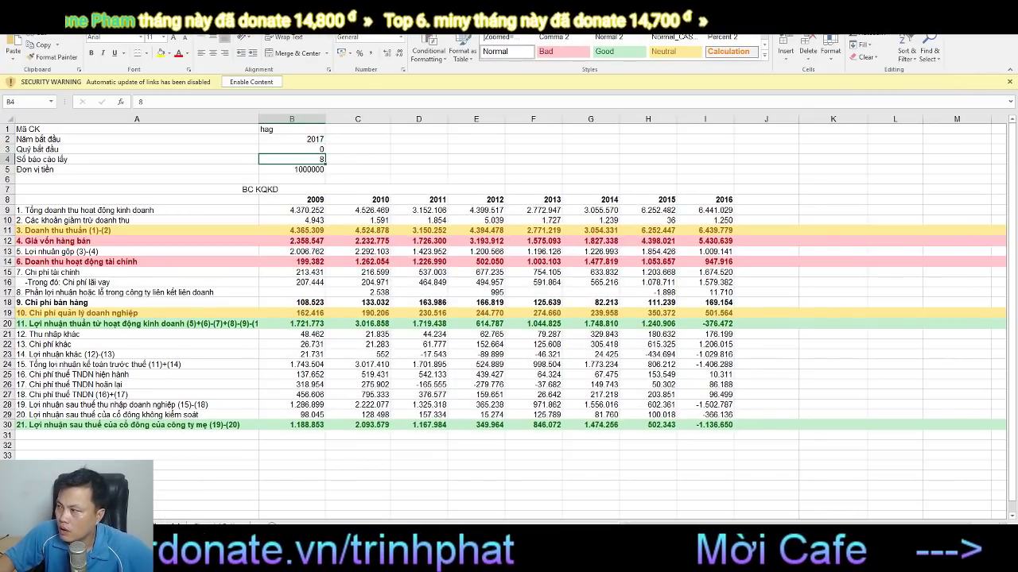
# Review the annual Key Stats for hag, including EPS, price and P/E, on the ratios sheet.
pyautogui.hotkey('ctrl', 'pagedown')
pyautogui.scroll(16, 500, 354)
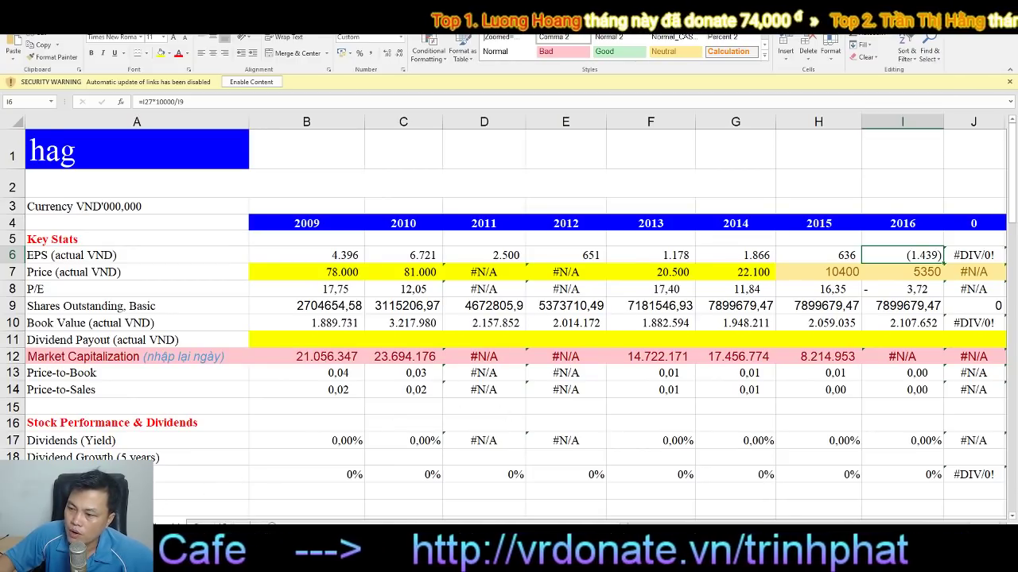
# Change the stock code on the income statement sheet to hng to load that company's annual figures.
pyautogui.click(324, 528)
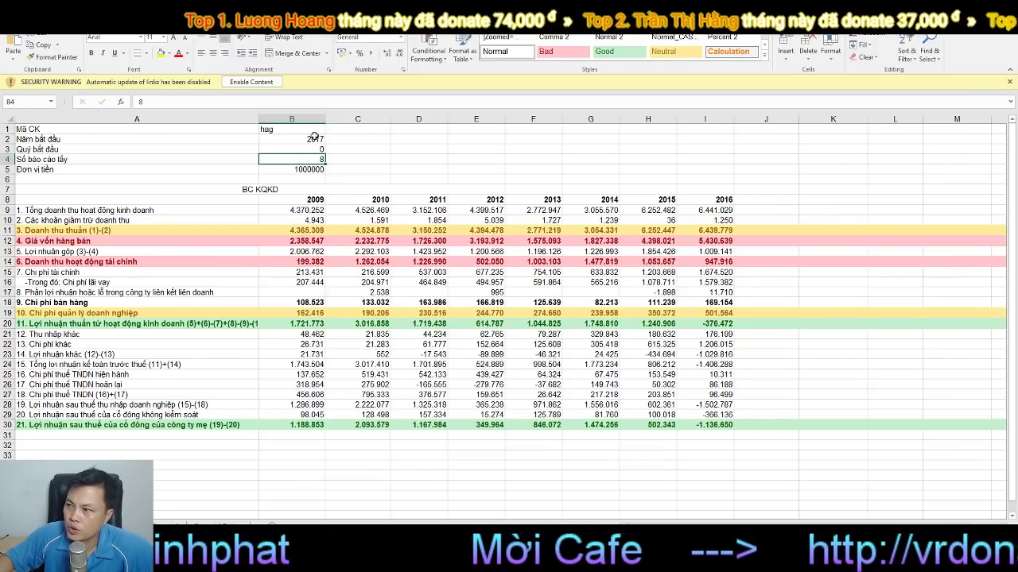
pyautogui.click(286, 129)
pyautogui.doubleClick(285, 129)
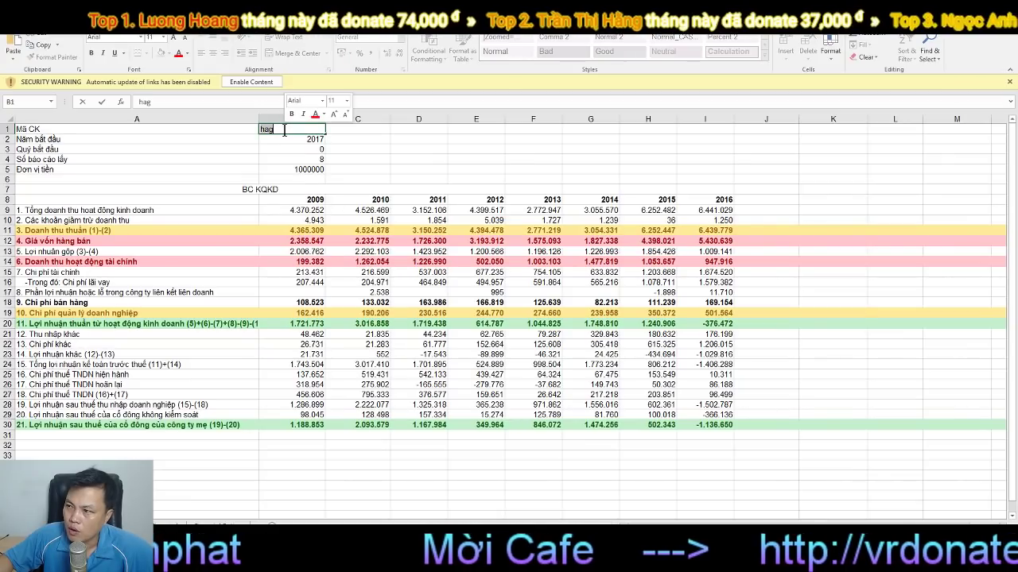
pyautogui.write('h')
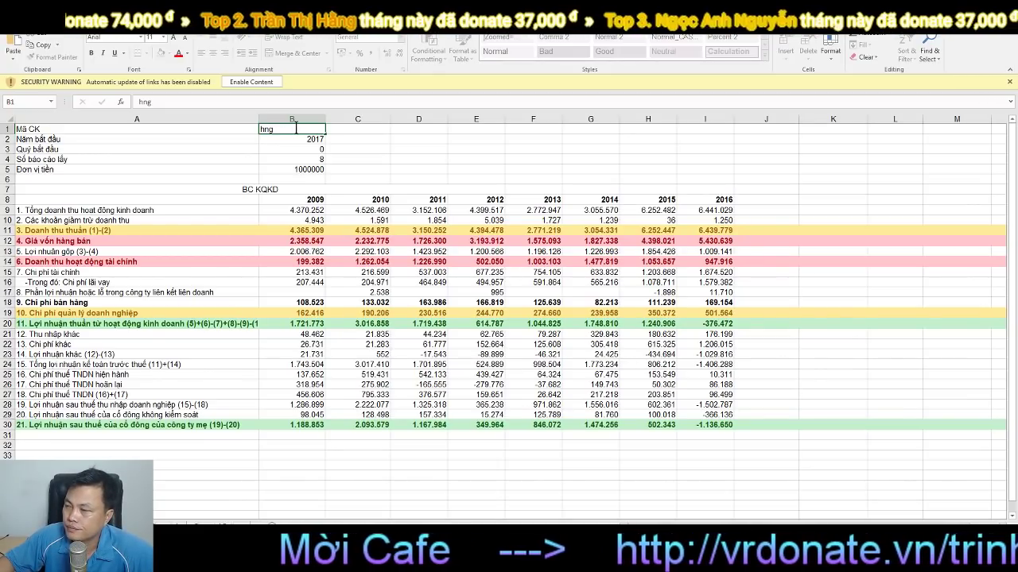
pyautogui.write('ng')
pyautogui.press('Return')
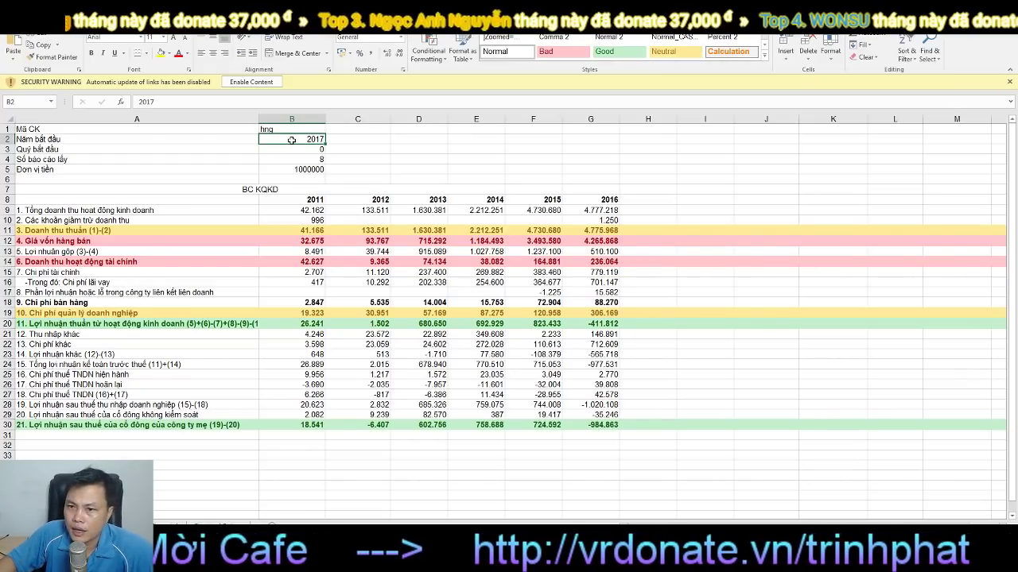
# Review the annual income statement of hng, checking the parent company's net profit after tax for 2016 and 2015.
pyautogui.click(277, 130)
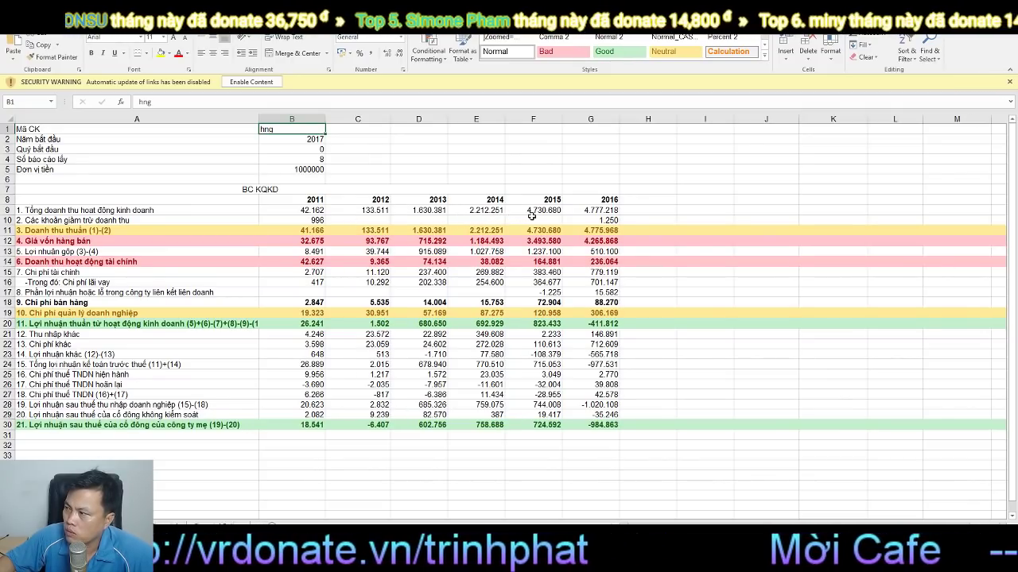
pyautogui.click(601, 426)
pyautogui.click(545, 425)
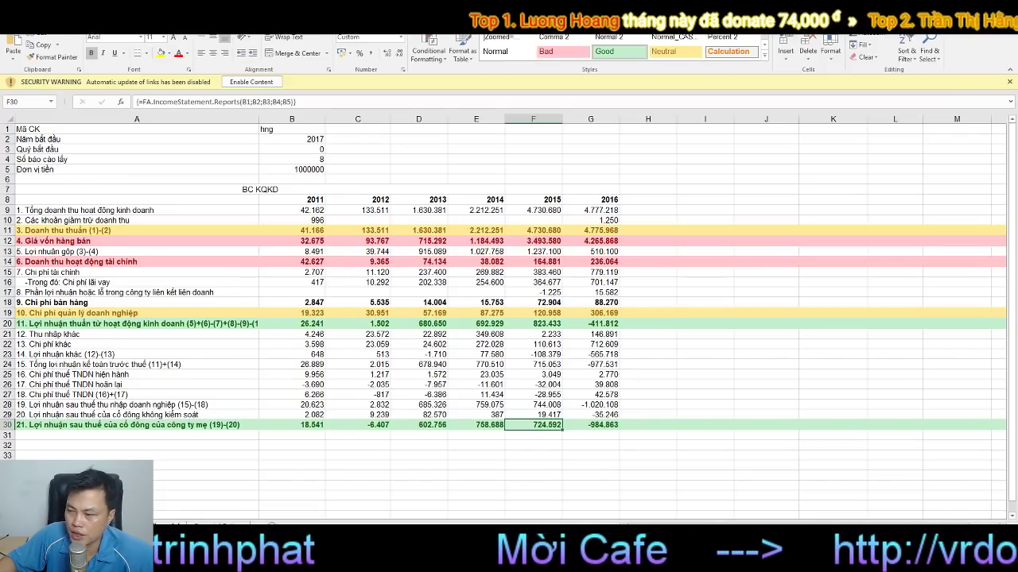
# Open the balance sheet and examine hng's annual short-term assets, including cash, receivables and inventory.
pyautogui.hotkey('ctrl', 'pagedown')
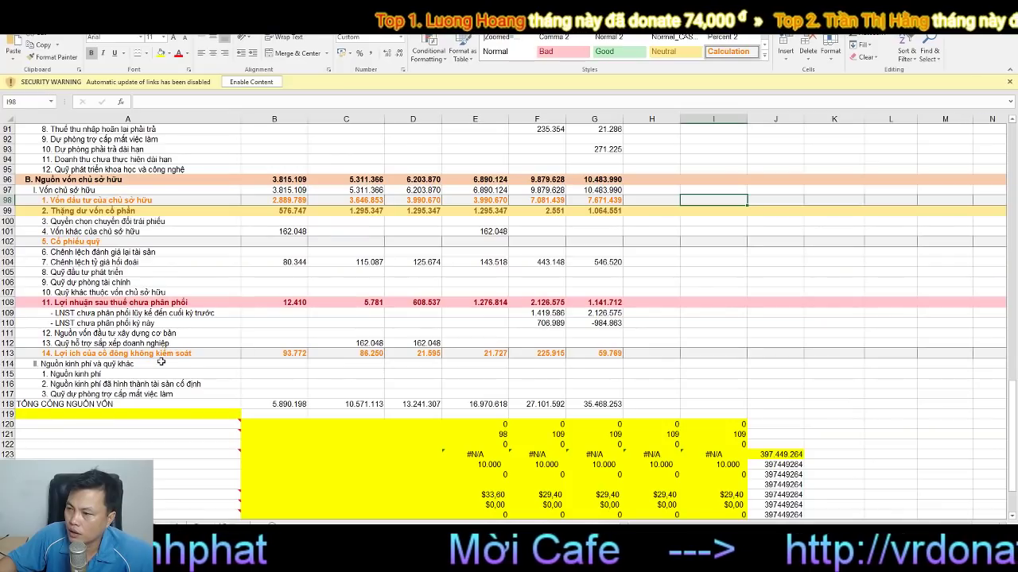
pyautogui.scroll(10, 222, 353)
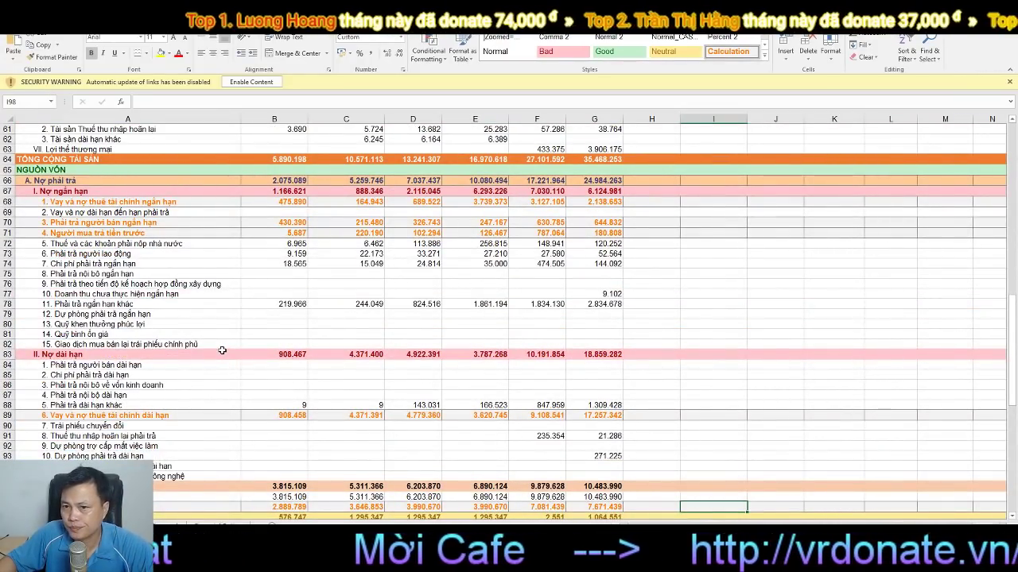
pyautogui.scroll(18, 223, 350)
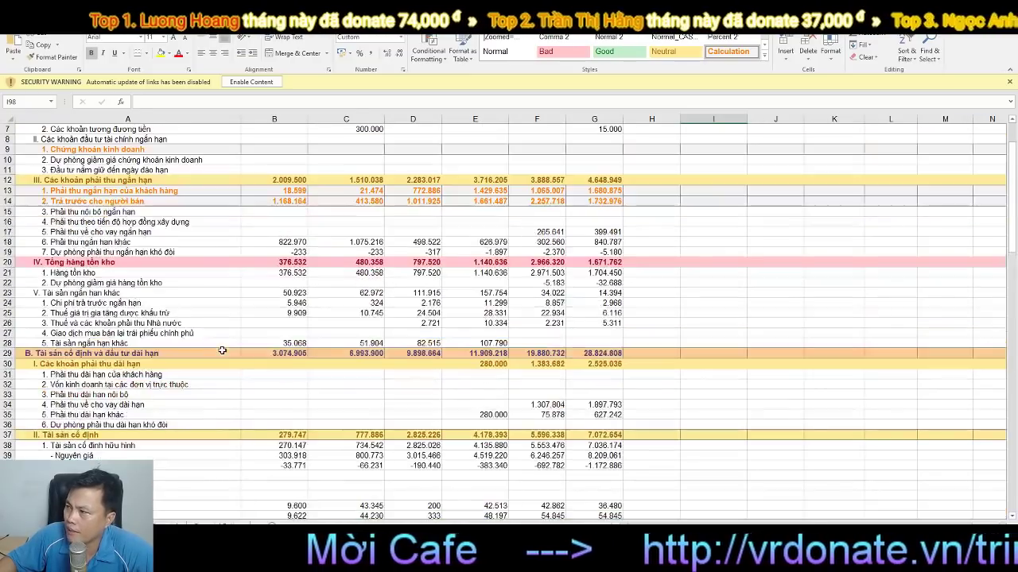
pyautogui.scroll(2, 223, 351)
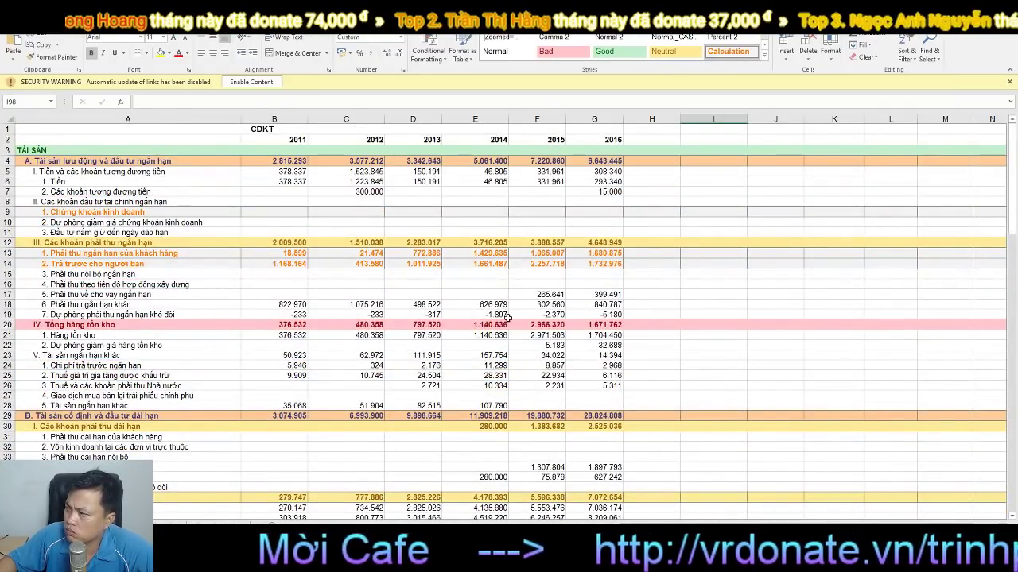
pyautogui.scroll(-2, 515, 338)
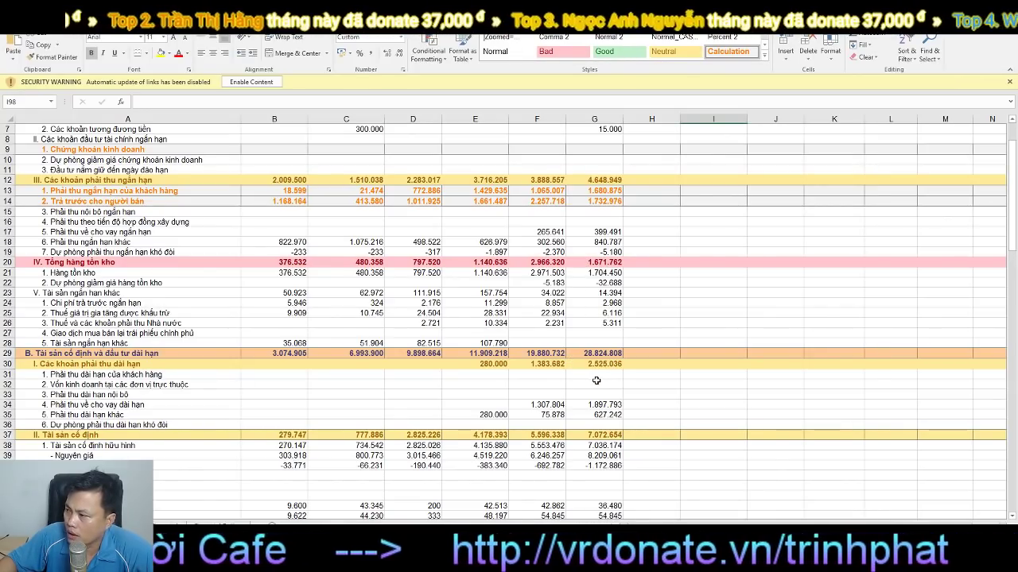
pyautogui.scroll(2, 600, 381)
# Examine the annual long-term assets against the short-term ones, covering long-term receivables, fixed assets, assets in progress and total assets.
pyautogui.scroll(-10, 599, 382)
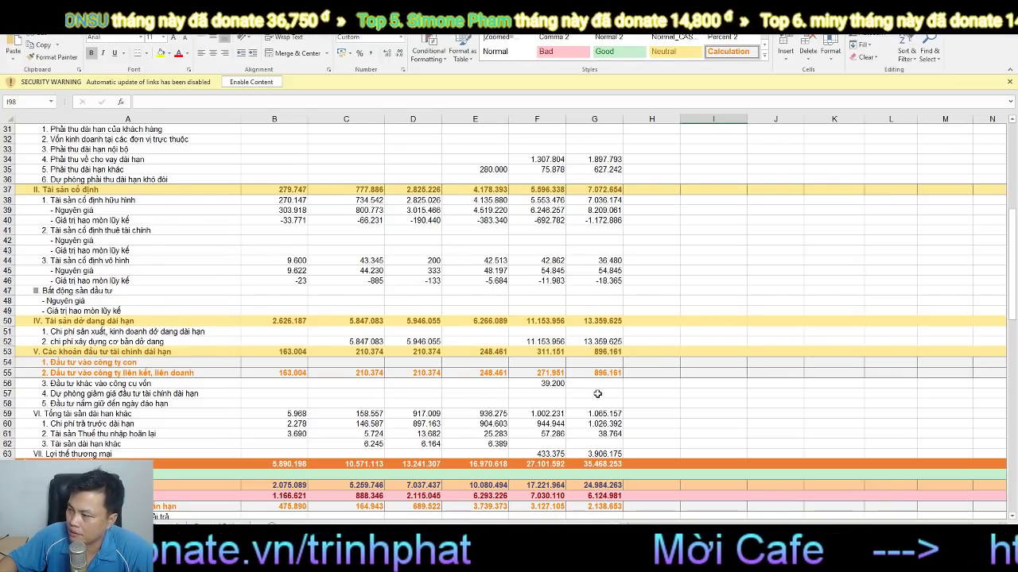
pyautogui.scroll(-4, 590, 412)
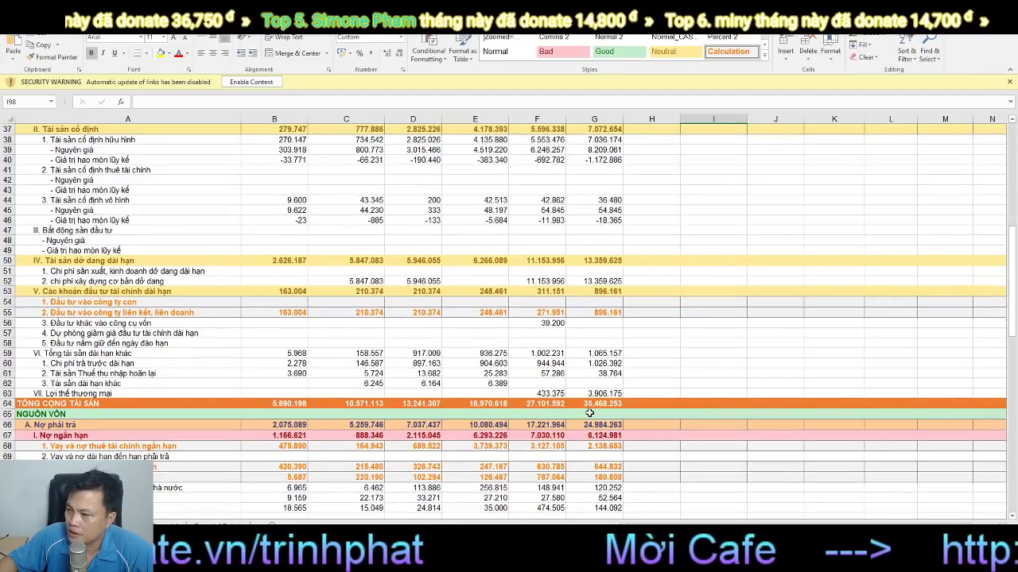
pyautogui.scroll(10, 607, 395)
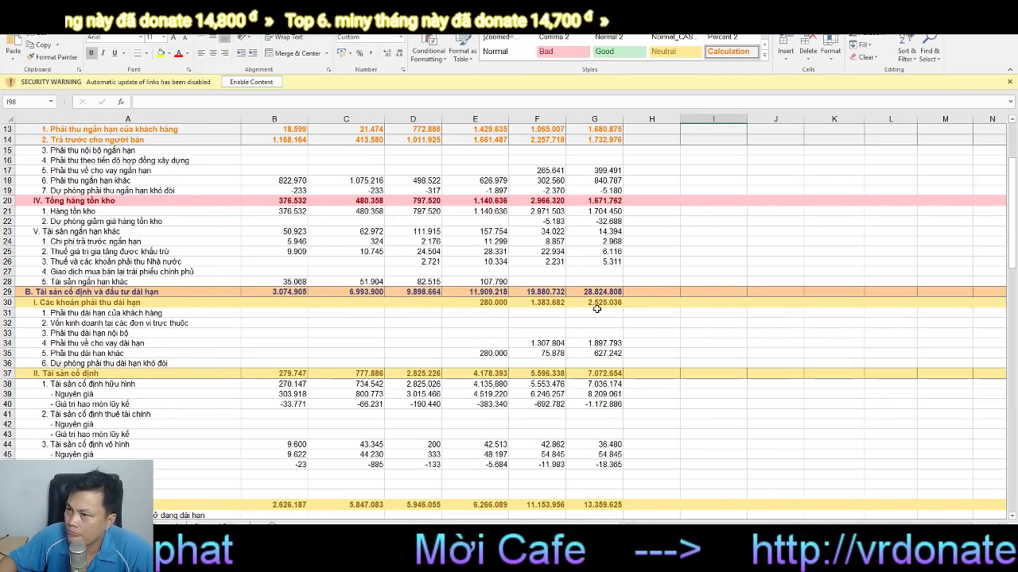
pyautogui.scroll(4, 596, 309)
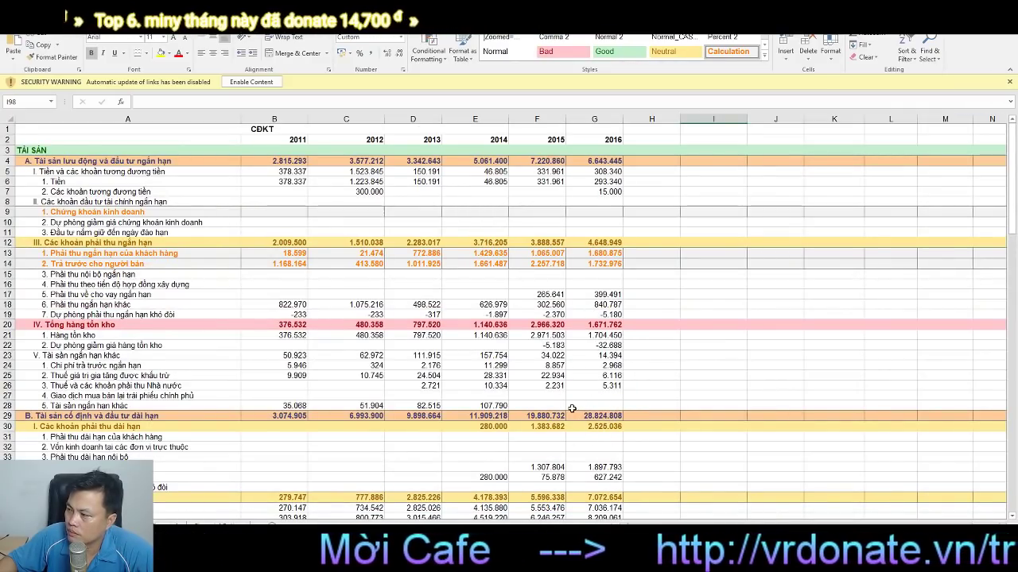
pyautogui.scroll(-4, 572, 408)
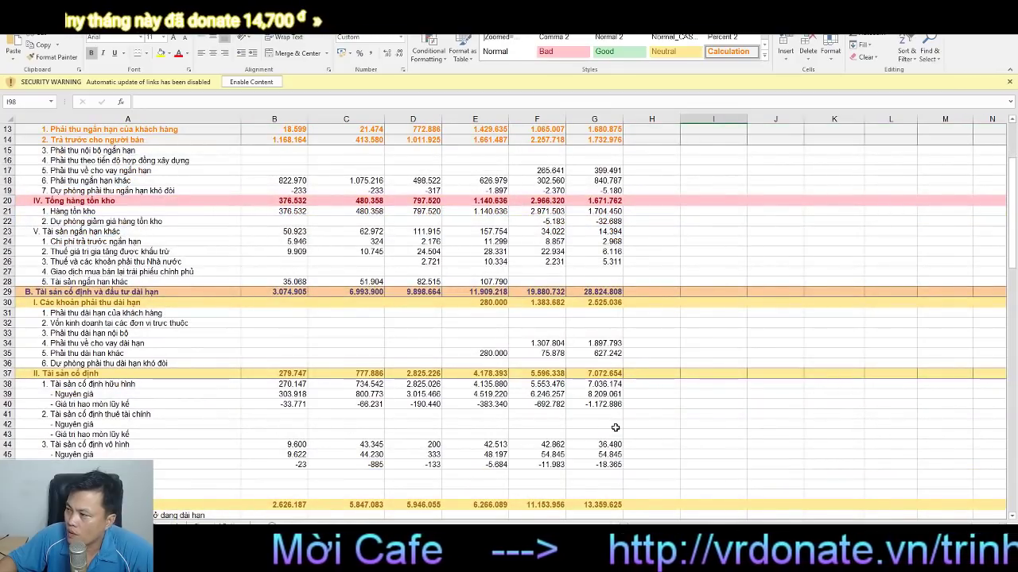
pyautogui.scroll(-2, 613, 388)
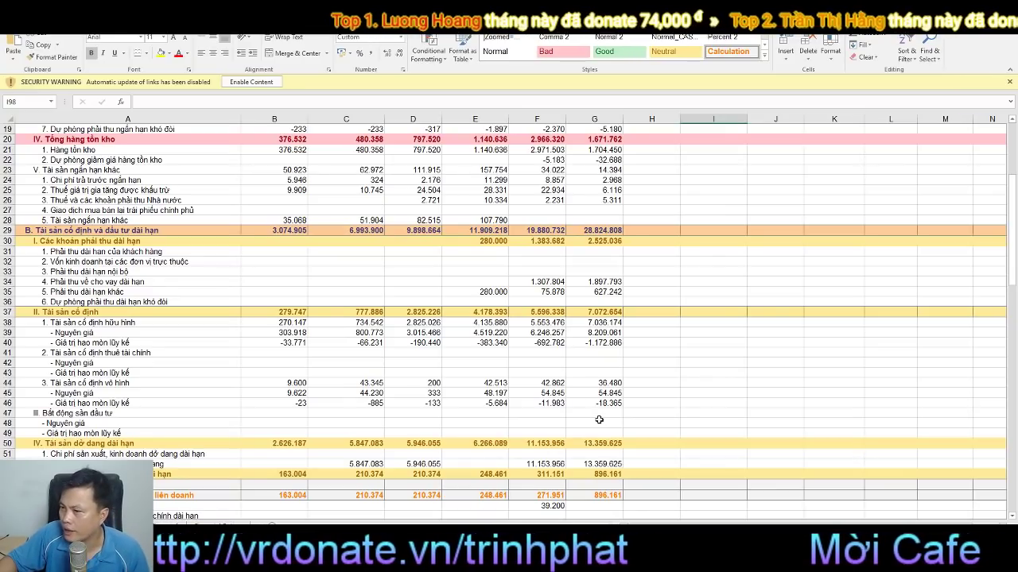
pyautogui.scroll(2, 599, 420)
pyautogui.scroll(4, 598, 419)
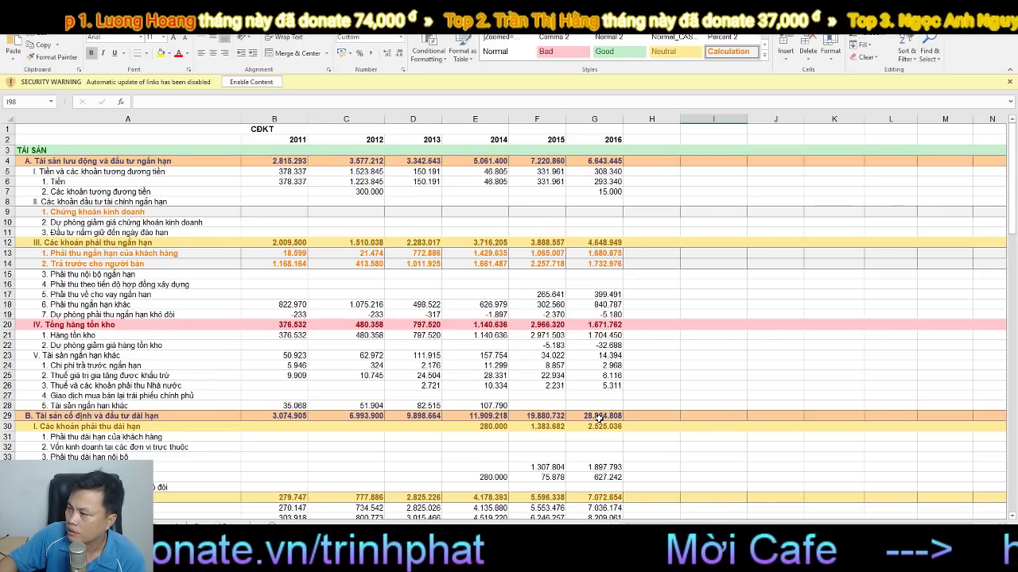
pyautogui.scroll(-4, 598, 419)
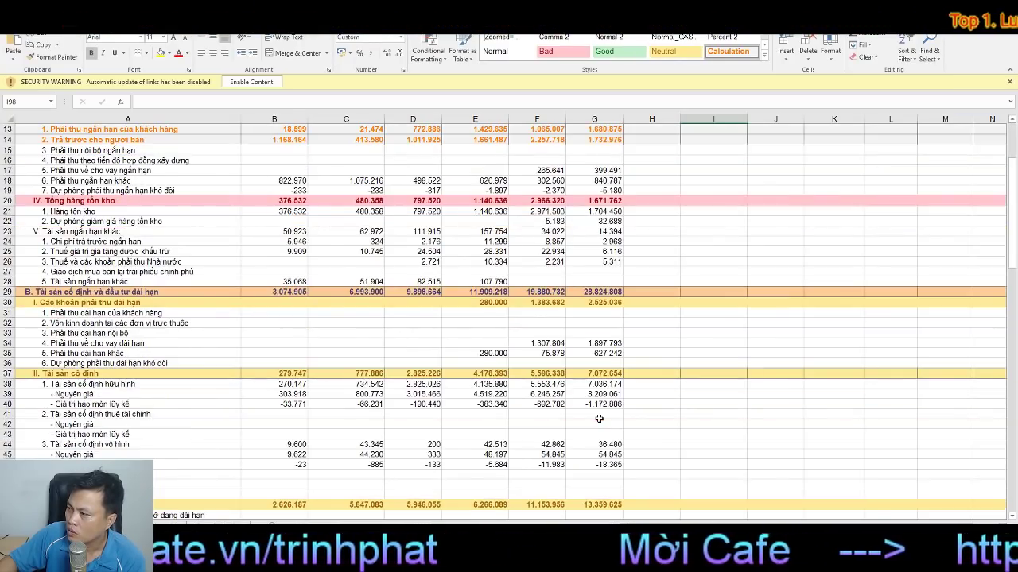
pyautogui.scroll(-8, 599, 419)
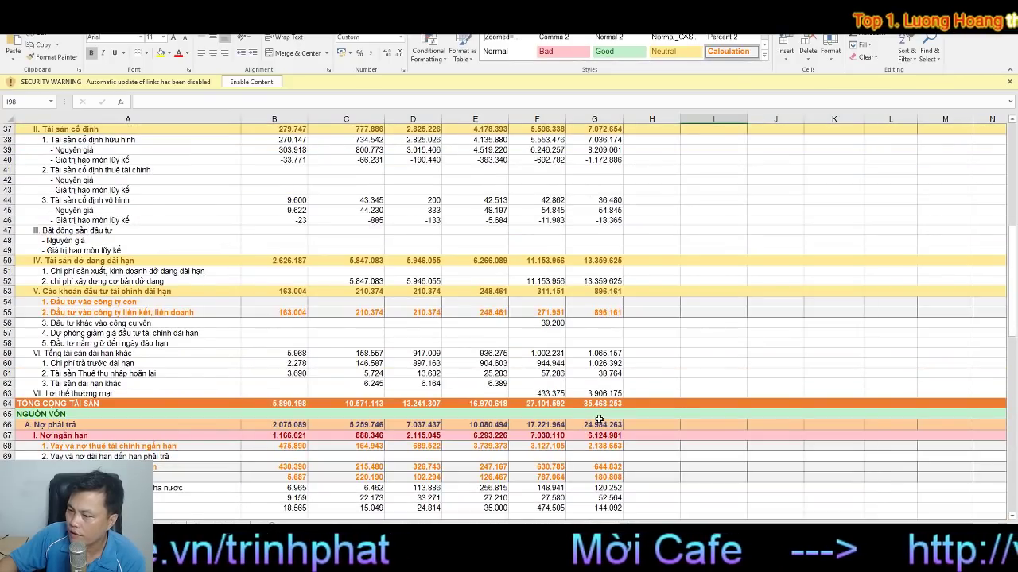
# Review the 2016 total liabilities and short-term debt, checking short-term borrowings and other short-term payables.
pyautogui.scroll(-2, 598, 416)
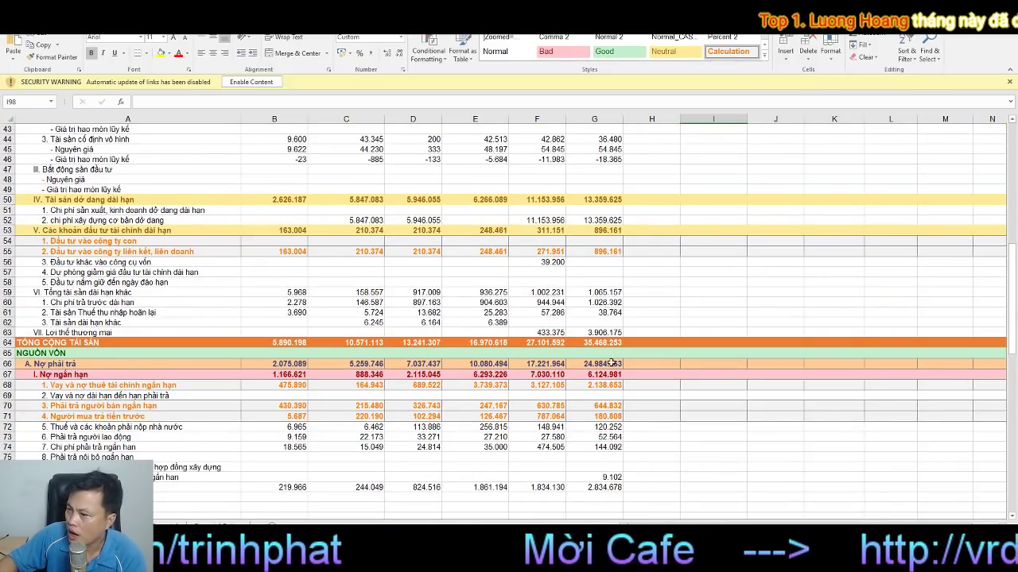
pyautogui.scroll(-2, 630, 374)
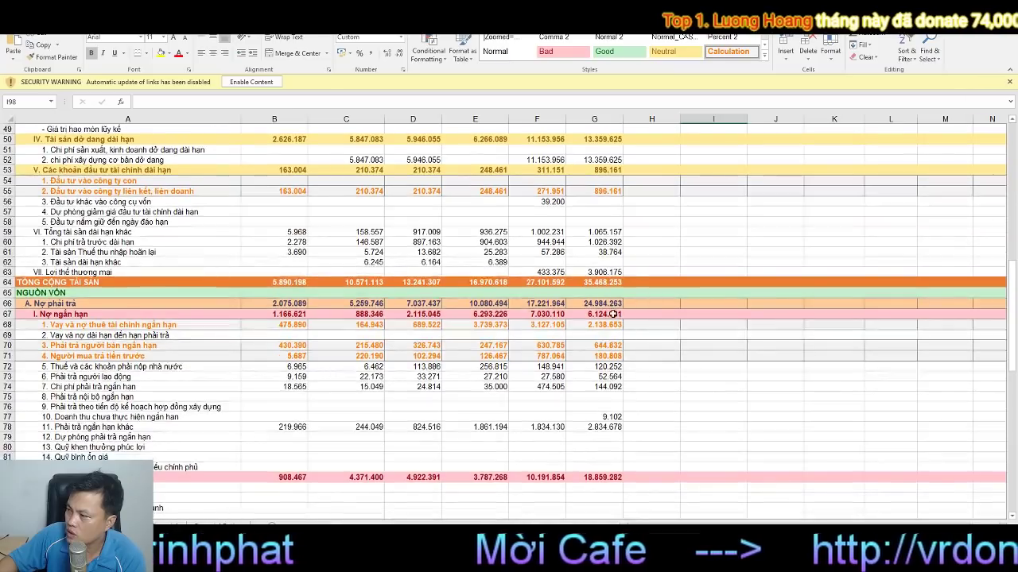
pyautogui.click(607, 326)
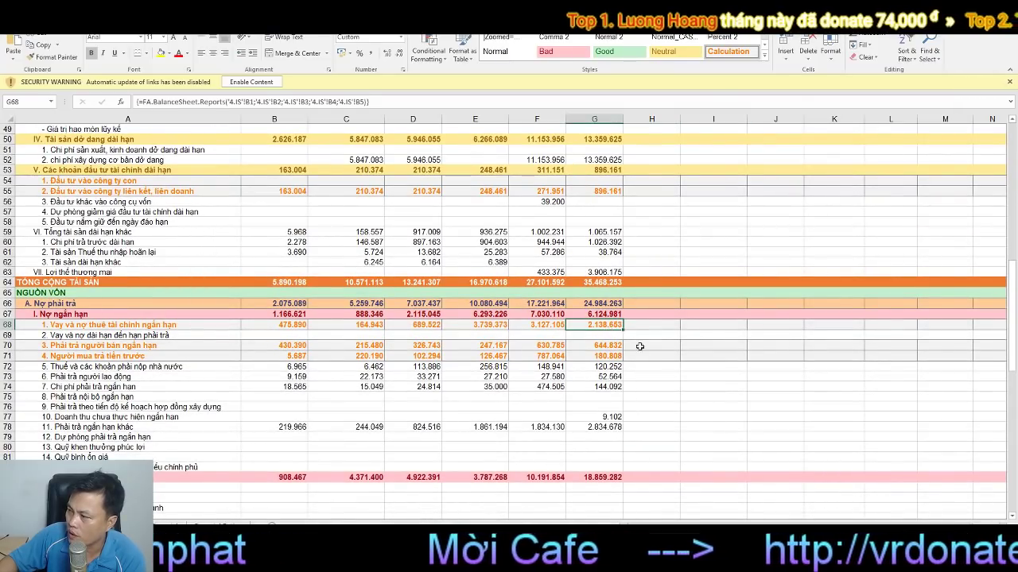
pyautogui.click(590, 305)
pyautogui.scroll(-2, 570, 379)
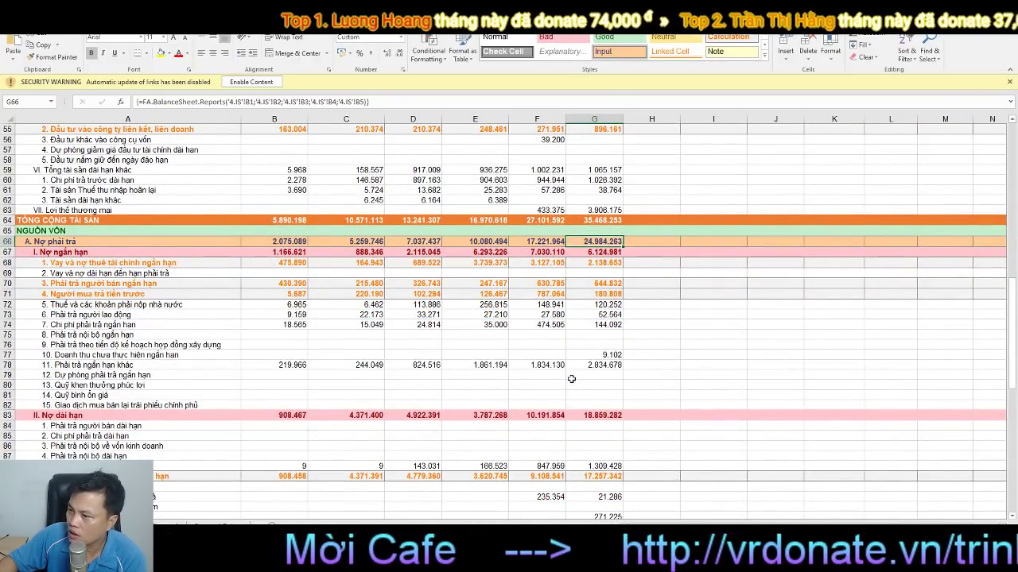
pyautogui.click(582, 369)
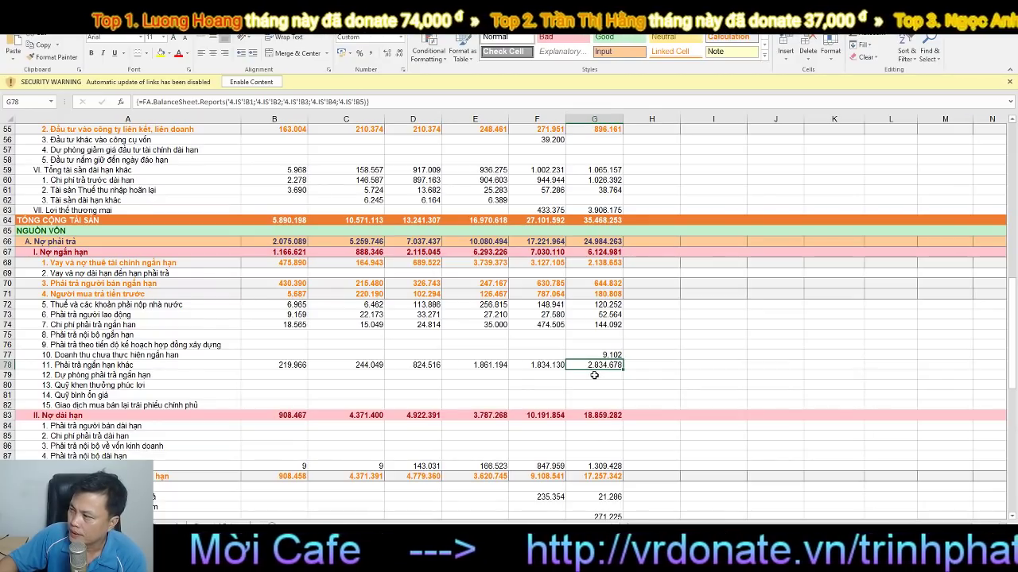
pyautogui.click(592, 264)
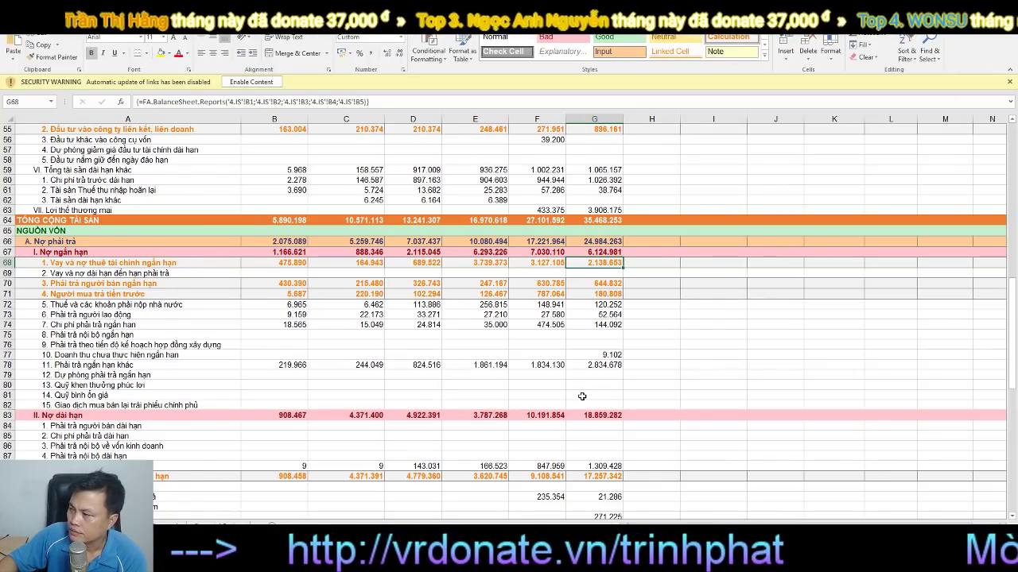
# Check the 2016 long-term debt and the long-term borrowings and finance lease debt within it.
pyautogui.scroll(-2, 582, 396)
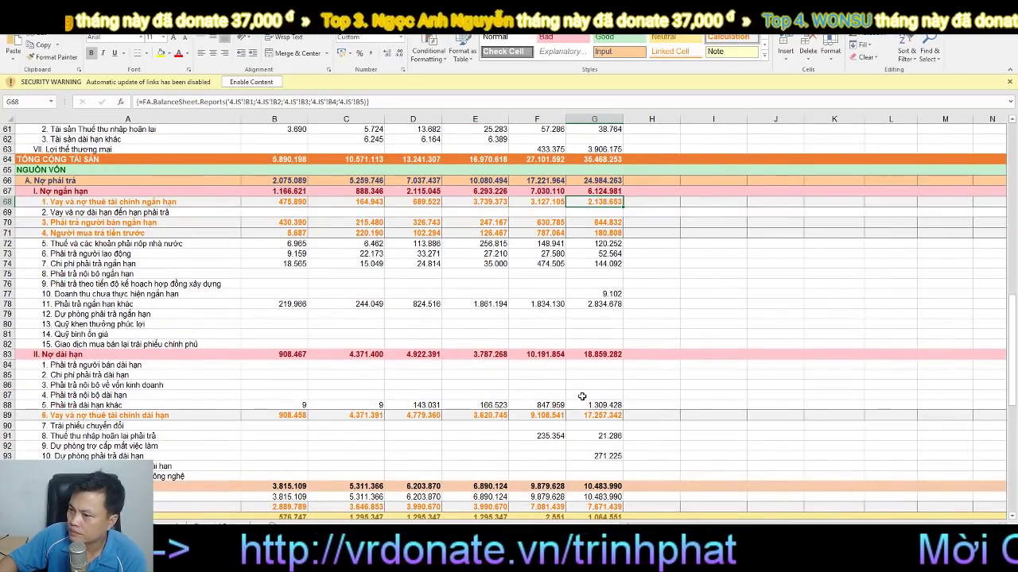
pyautogui.click(610, 356)
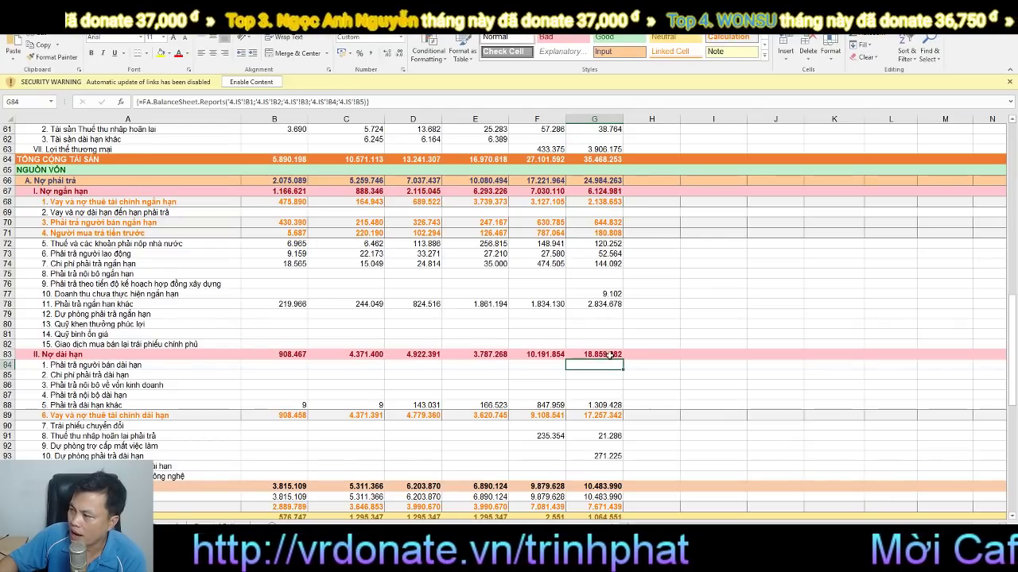
pyautogui.click(609, 416)
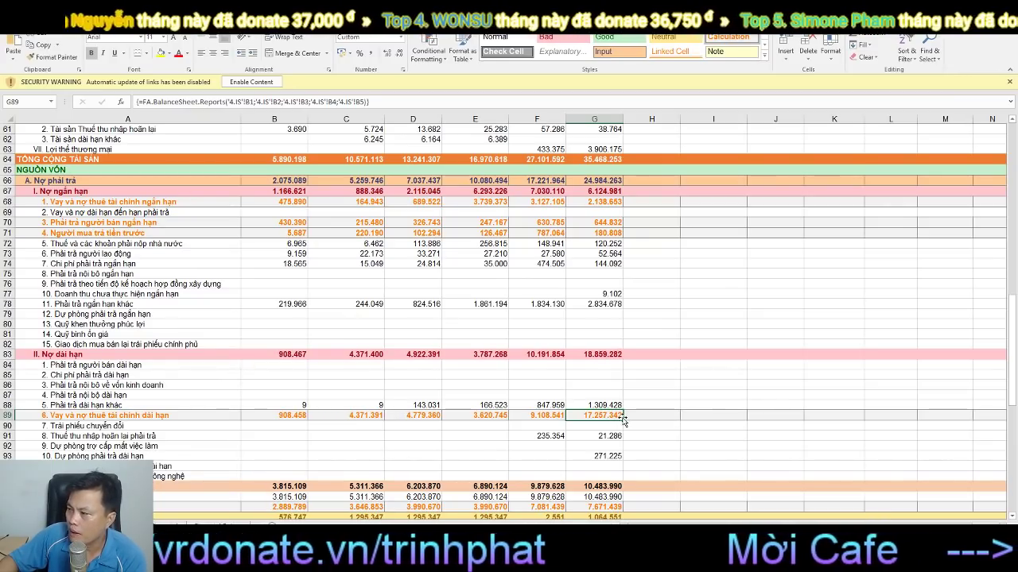
# Review the 2016 owner's equity, including contributed capital, share premium and undistributed profit after tax, alongside the long-term debt.
pyautogui.scroll(-4, 623, 421)
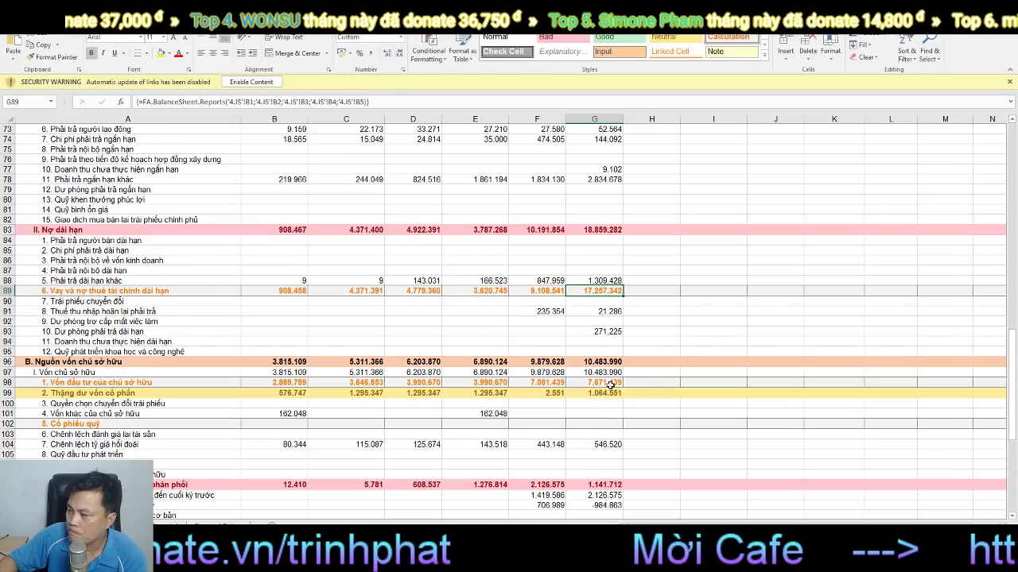
pyautogui.click(610, 383)
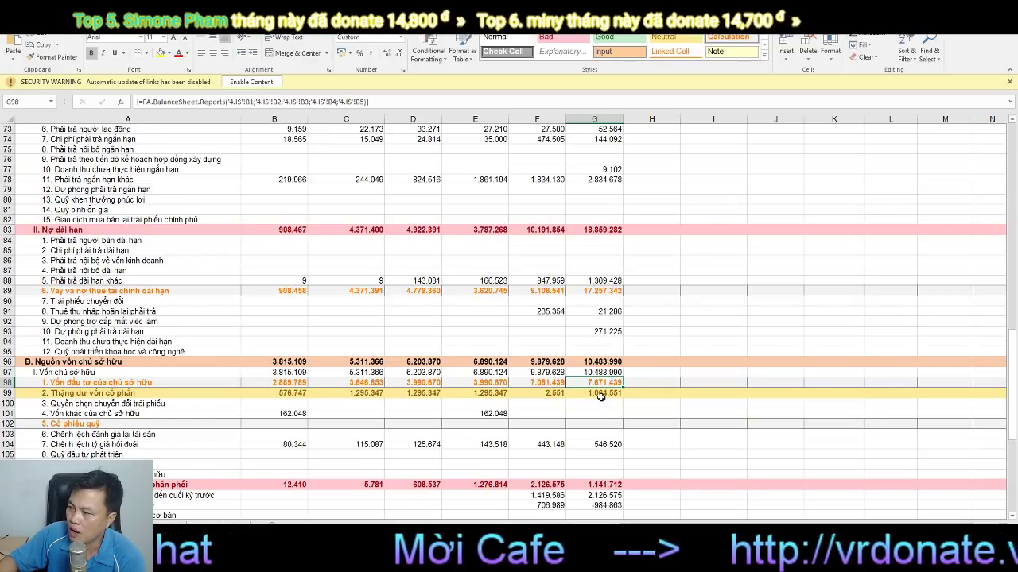
pyautogui.click(602, 398)
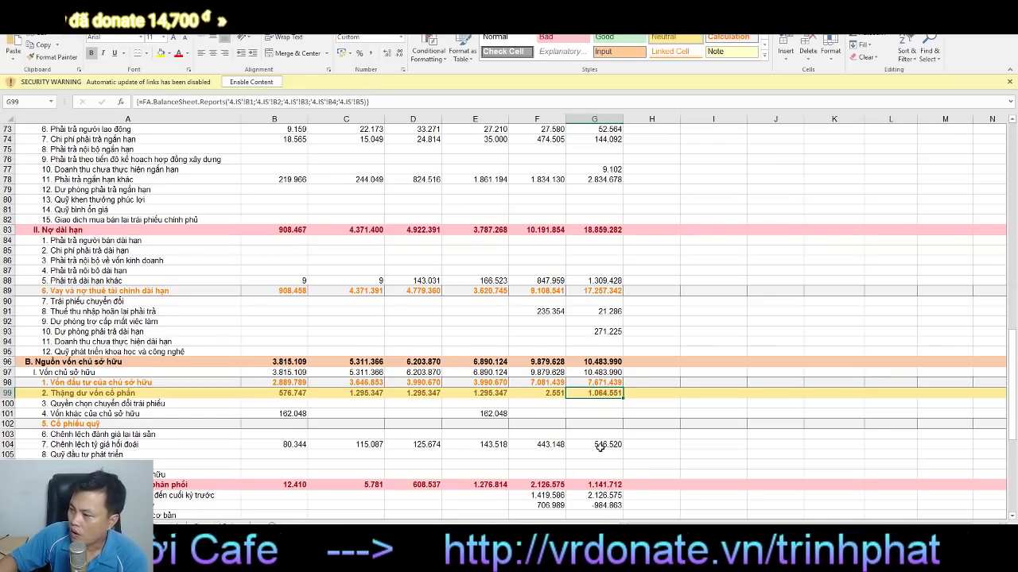
pyautogui.scroll(-2, 600, 448)
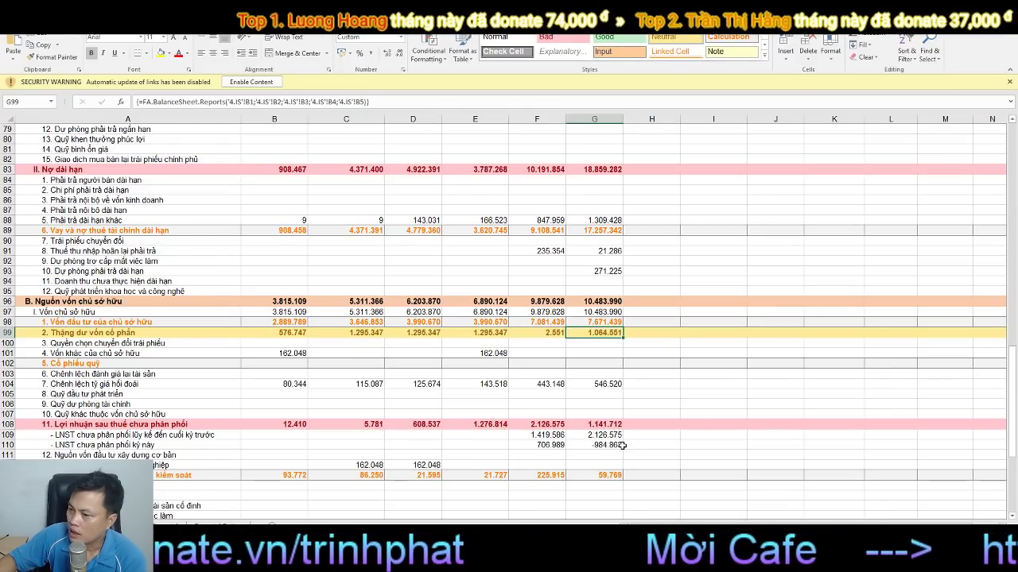
pyautogui.scroll(-2, 621, 446)
pyautogui.scroll(4, 617, 447)
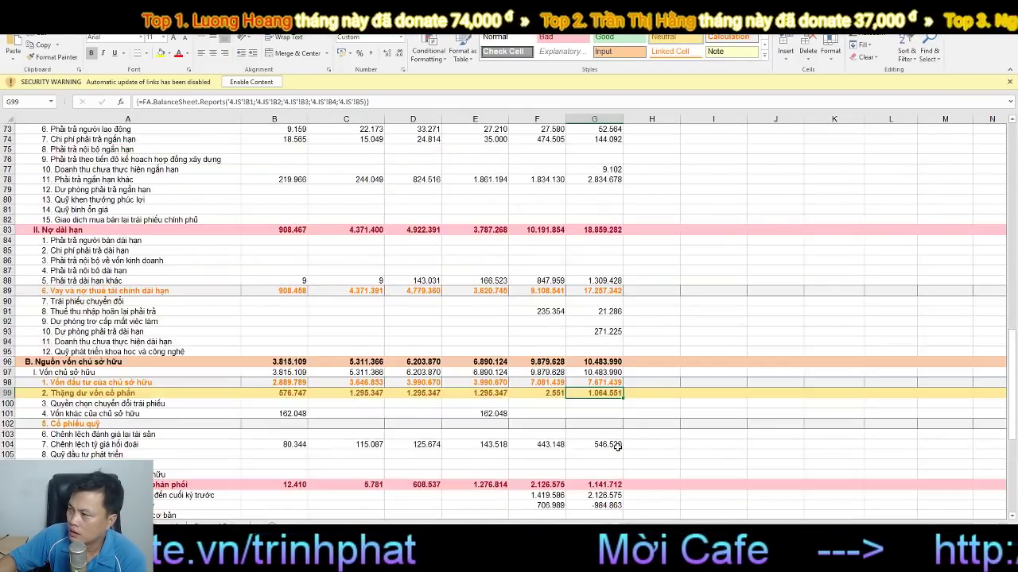
pyautogui.scroll(2, 617, 447)
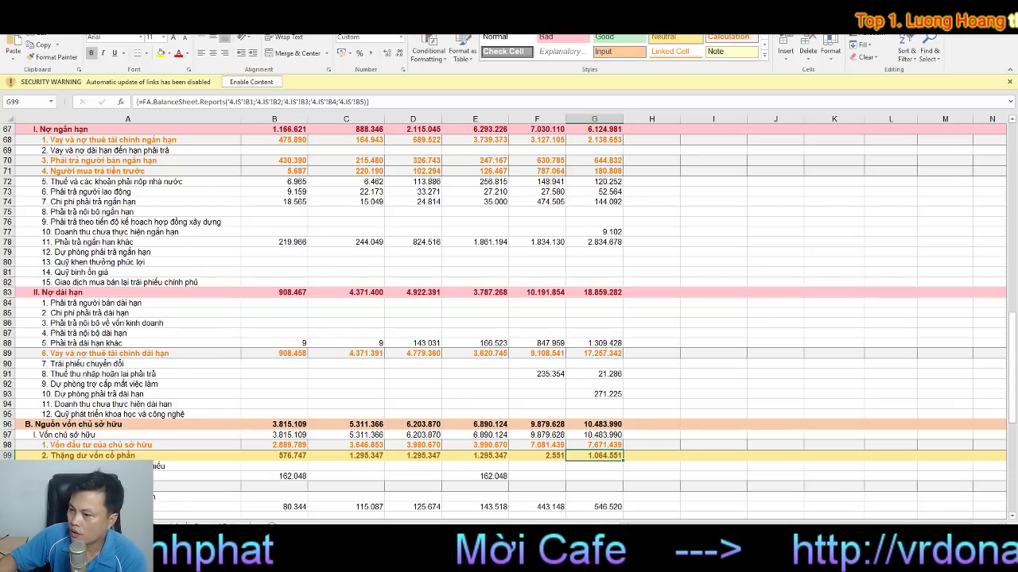
# Set the starting quarter on the income statement sheet to 4 to load hng's quarterly reports.
pyautogui.hotkey('ctrl', 'pageup')
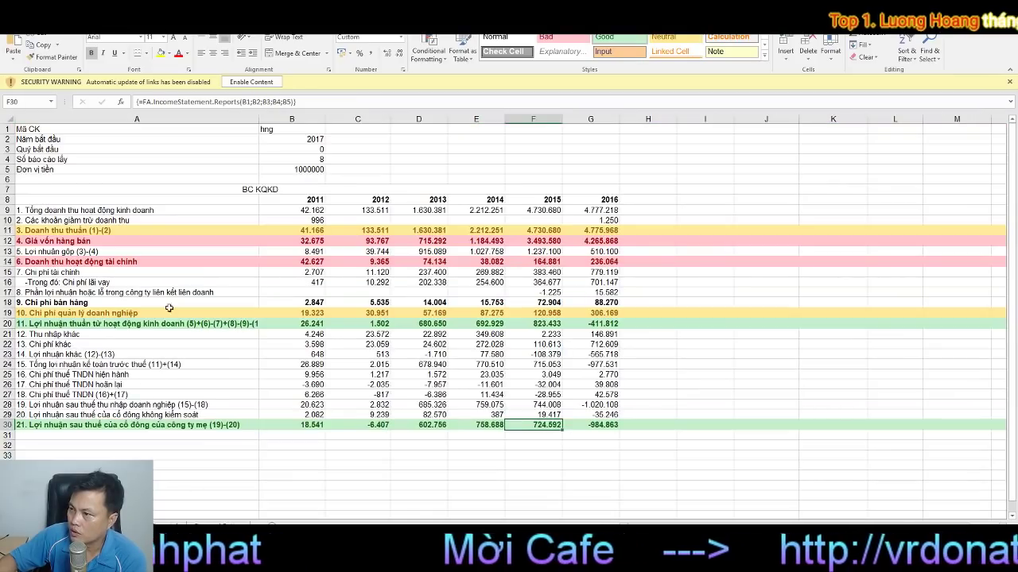
pyautogui.tripleClick(287, 148)
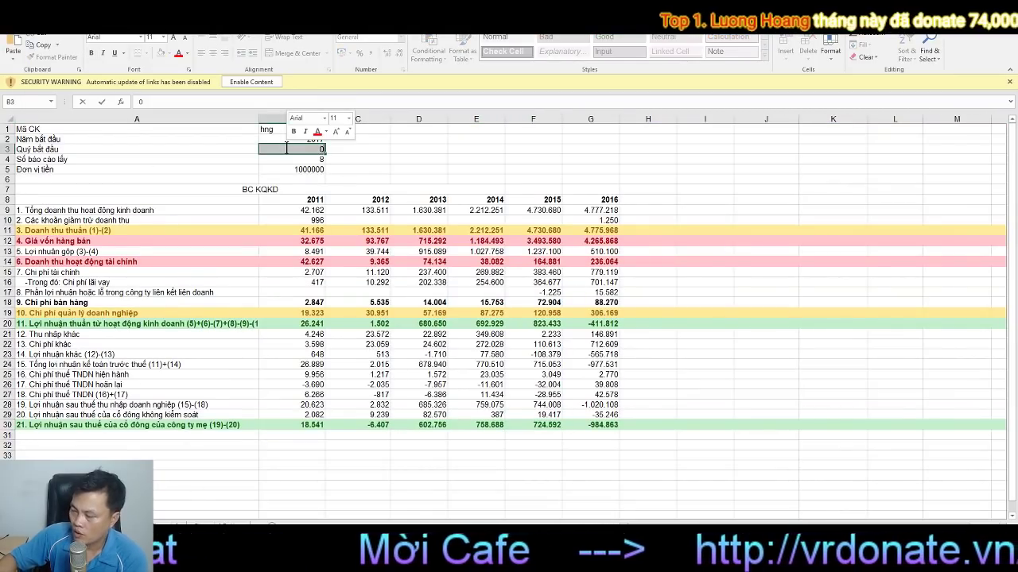
pyautogui.write('4')
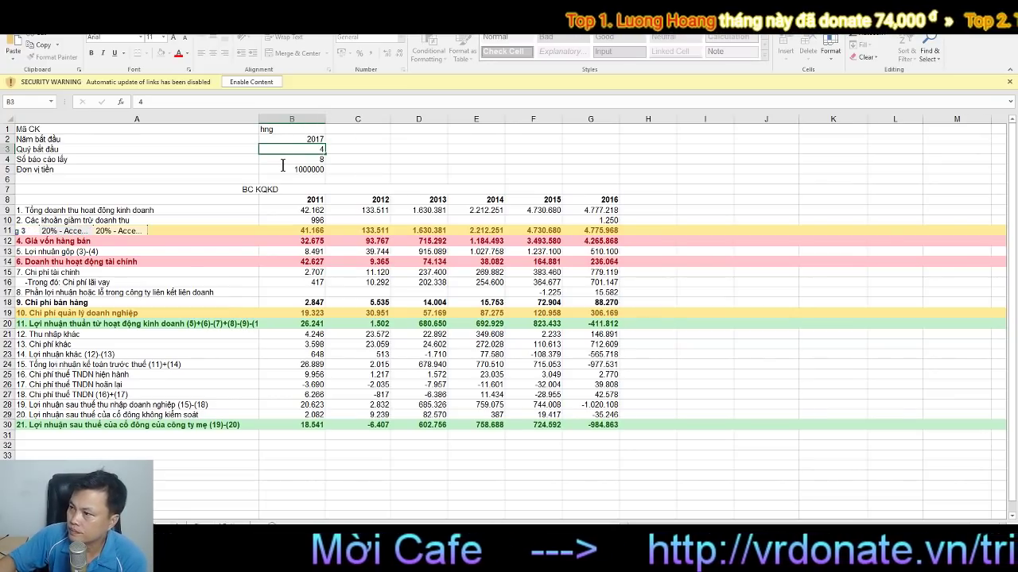
pyautogui.press('Return')
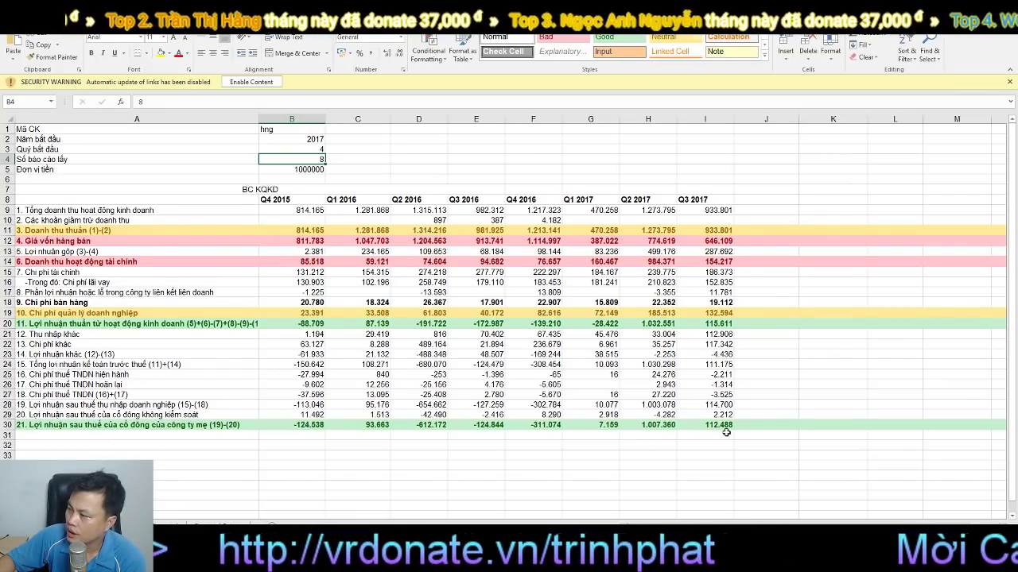
# Review hng's quarterly balance sheet, covering short-term and long-term debt, owner's equity, share premium and undistributed profit.
pyautogui.doubleClick(311, 149)
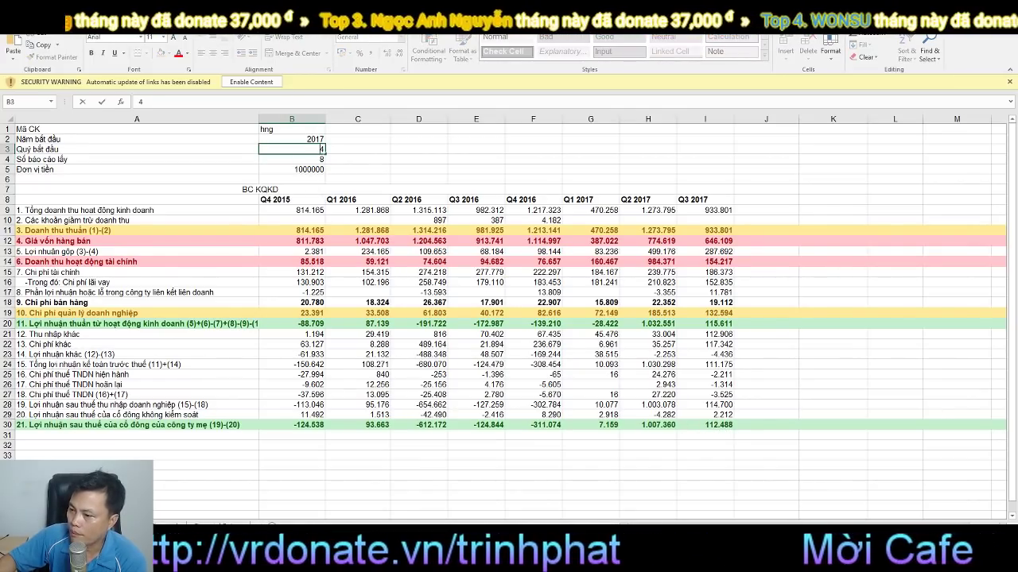
pyautogui.click(171, 524)
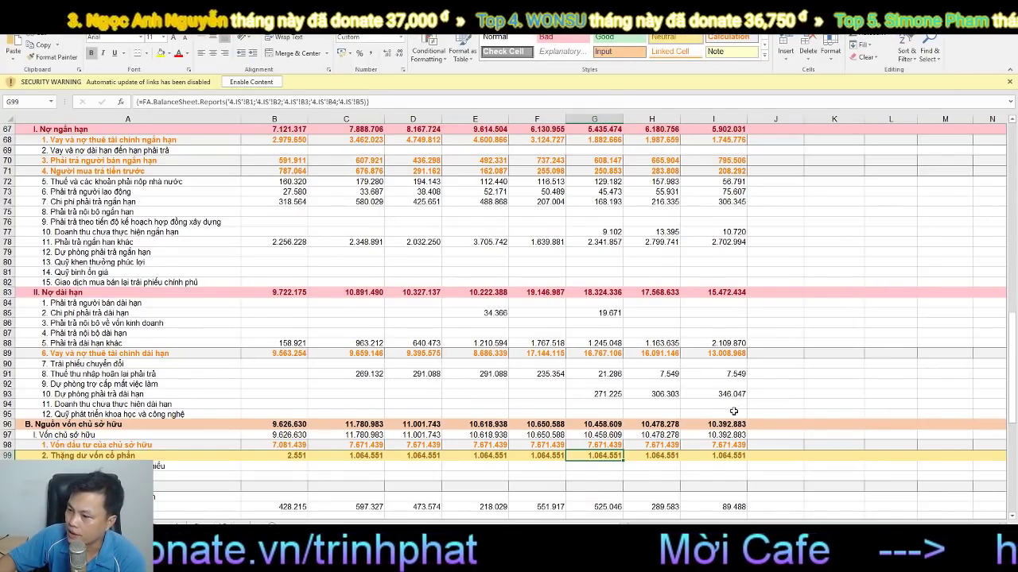
pyautogui.scroll(-2, 726, 411)
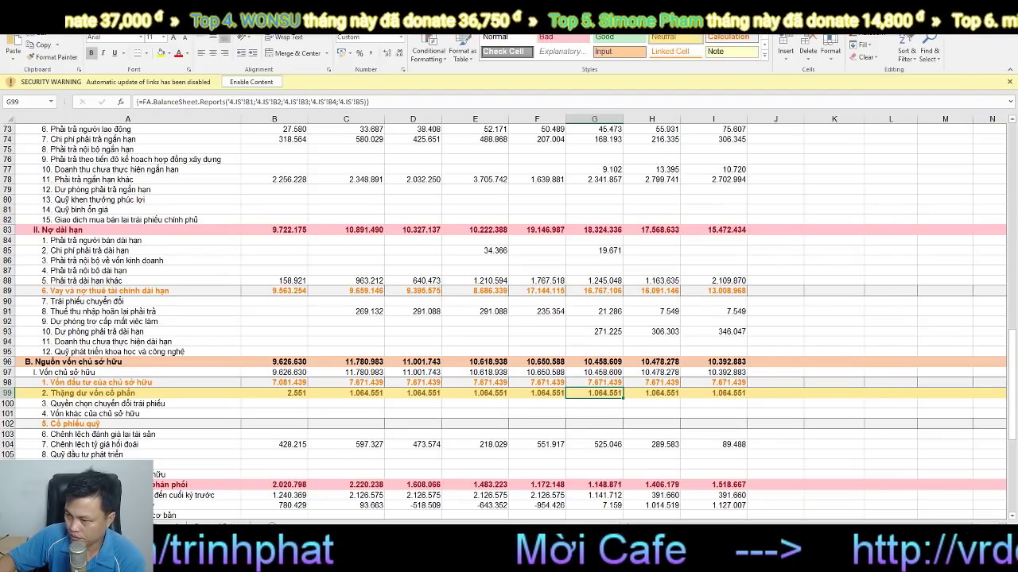
# Set the starting quarter on the income statement sheet to 0 to load hng's annual reports, and check the parent company shareholders' profit after tax.
pyautogui.click(236, 524)
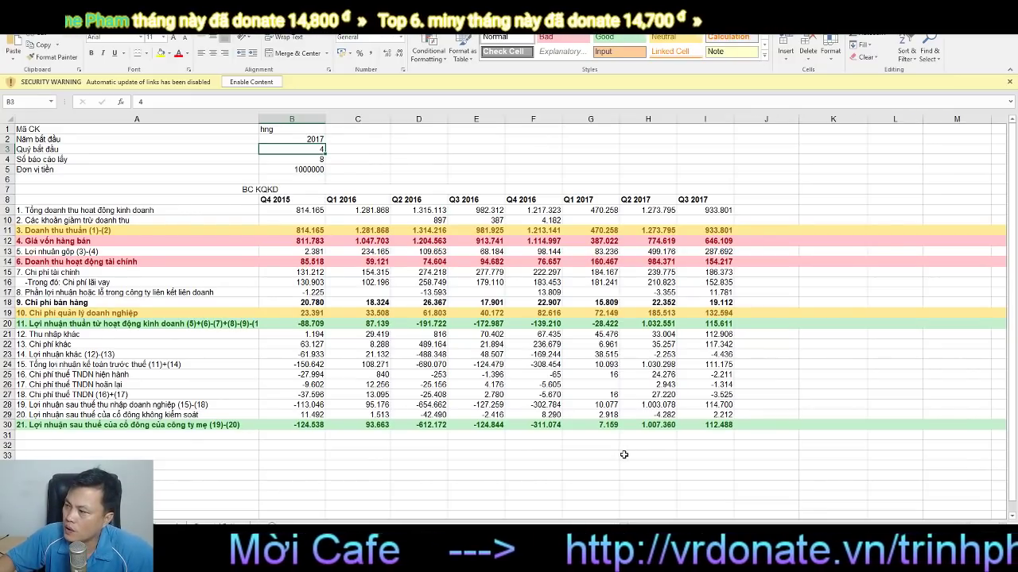
pyautogui.doubleClick(317, 150)
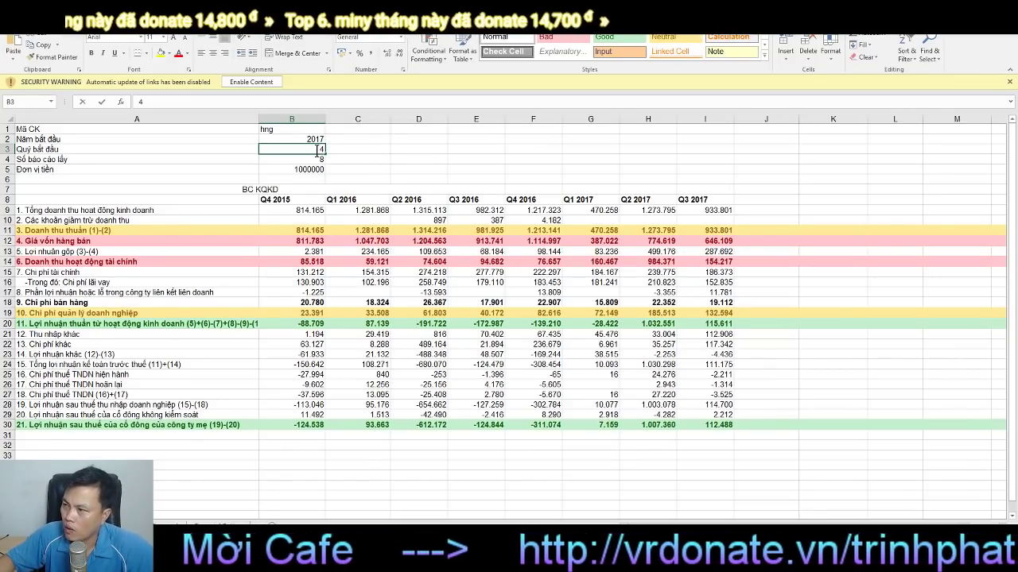
pyautogui.doubleClick(320, 150)
pyautogui.write('0')
pyautogui.press('Return')
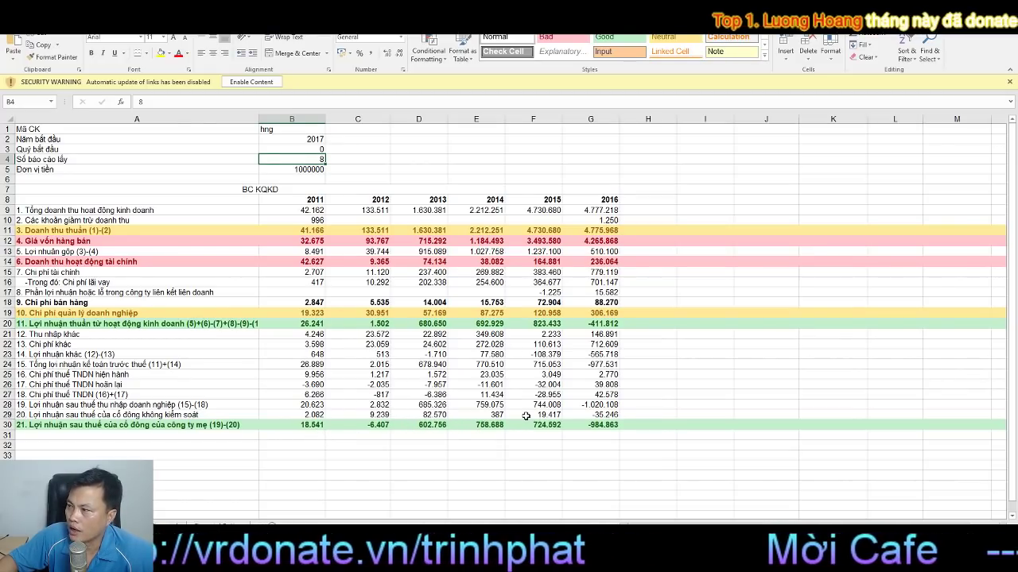
pyautogui.click(642, 424)
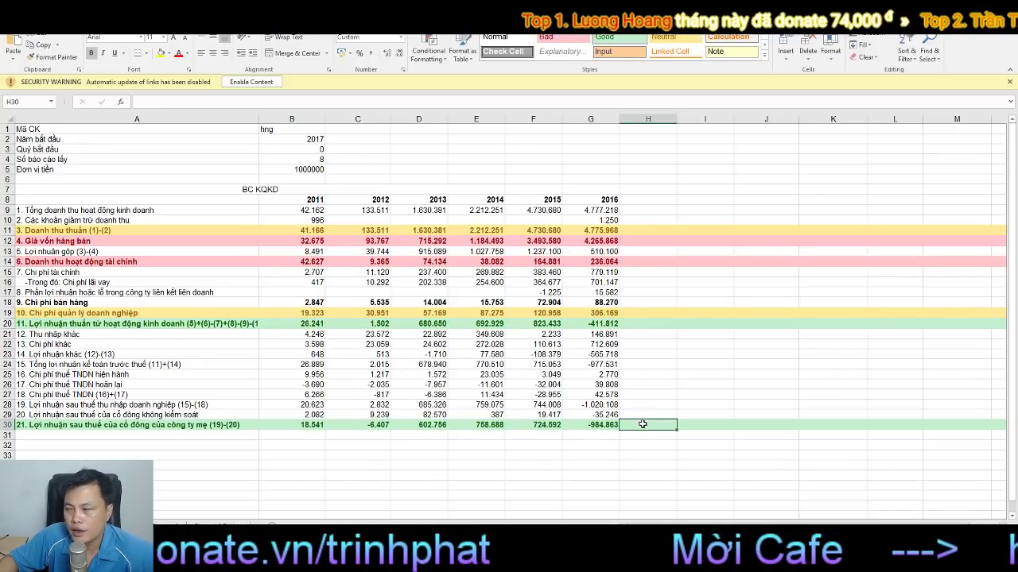